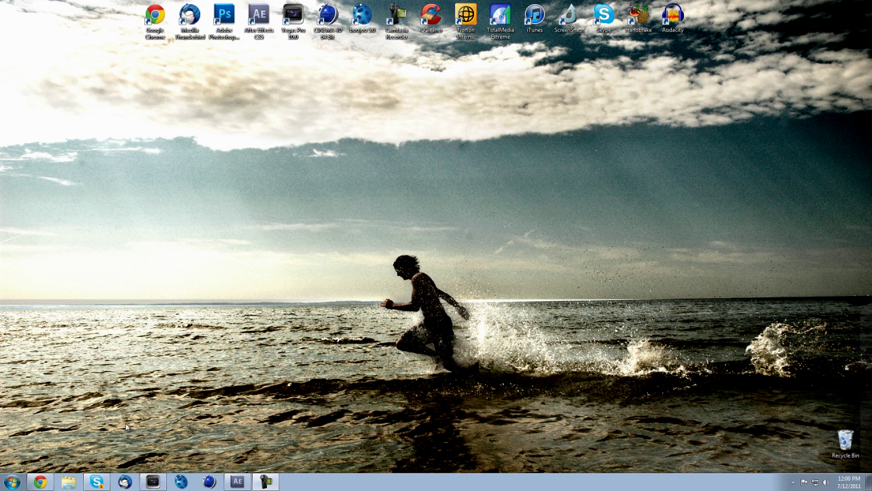
- Play the YouTube sniping promo, pause it at 0:33, and minimize Chrome
click(40, 482)
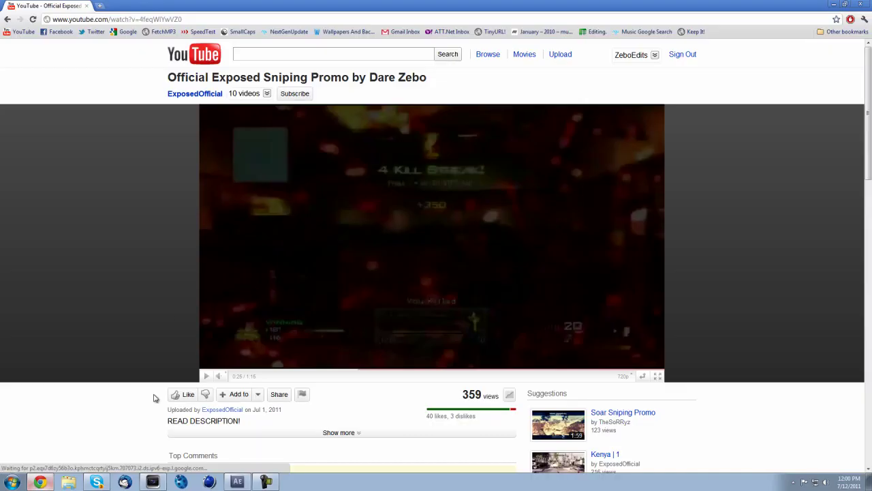
click(206, 377)
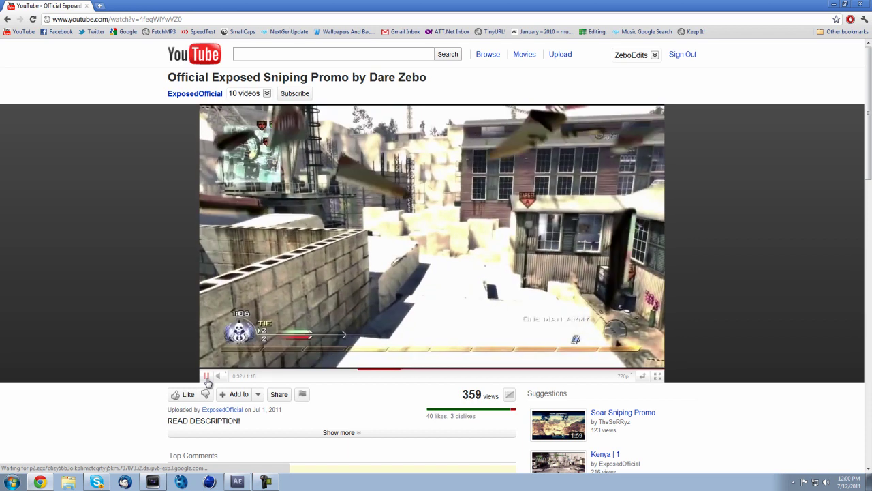
click(206, 377)
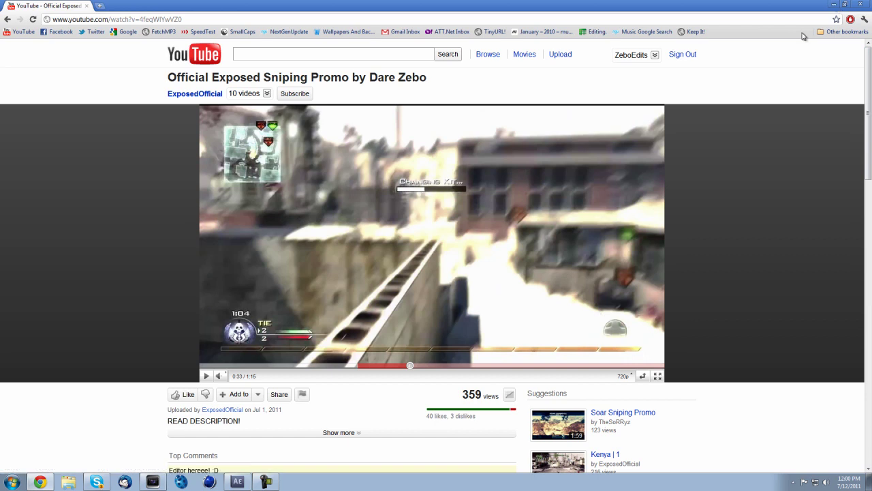
click(834, 6)
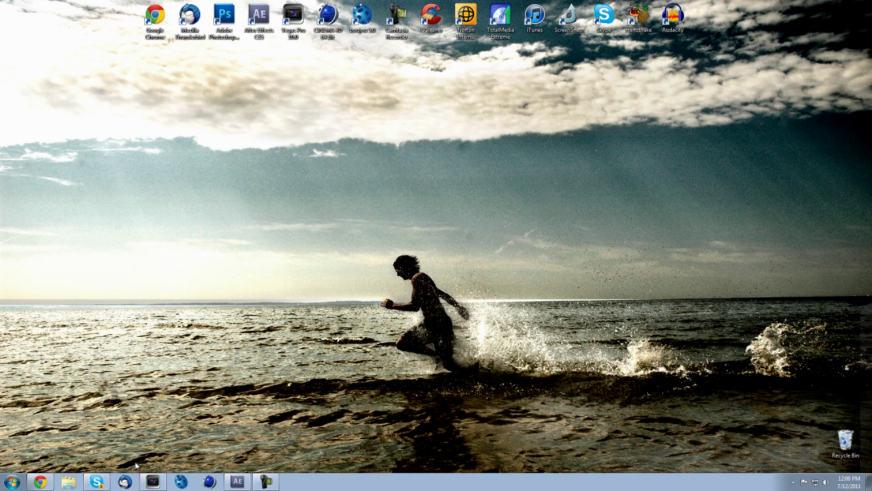
- Return to Vegas, enlarge the preview area, and play back the noscopeftw.mp4 timeline
click(155, 482)
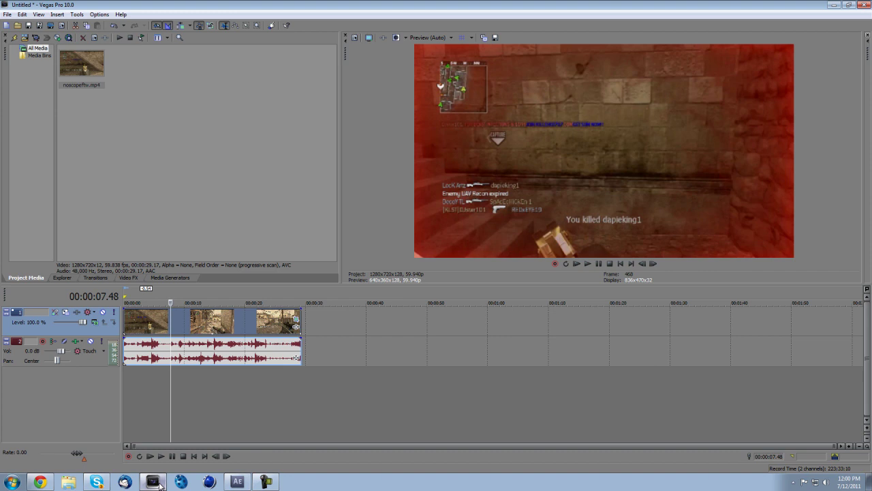
click(206, 325)
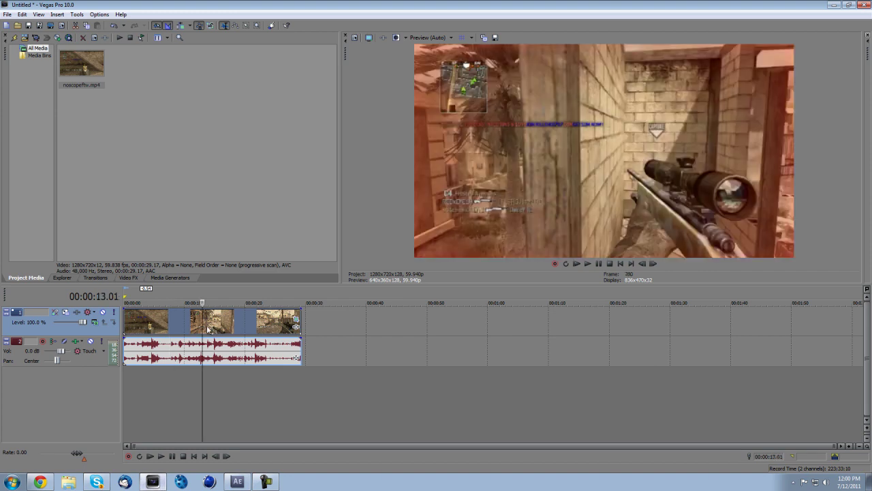
click(230, 328)
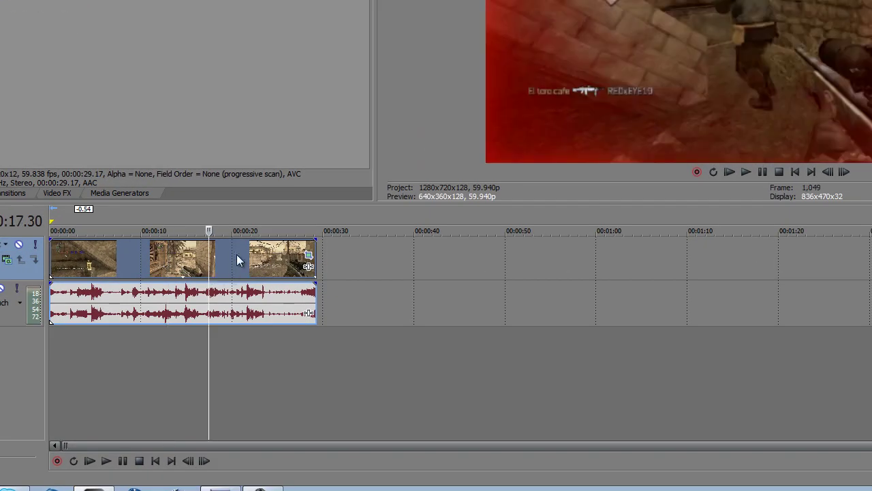
click(60, 221)
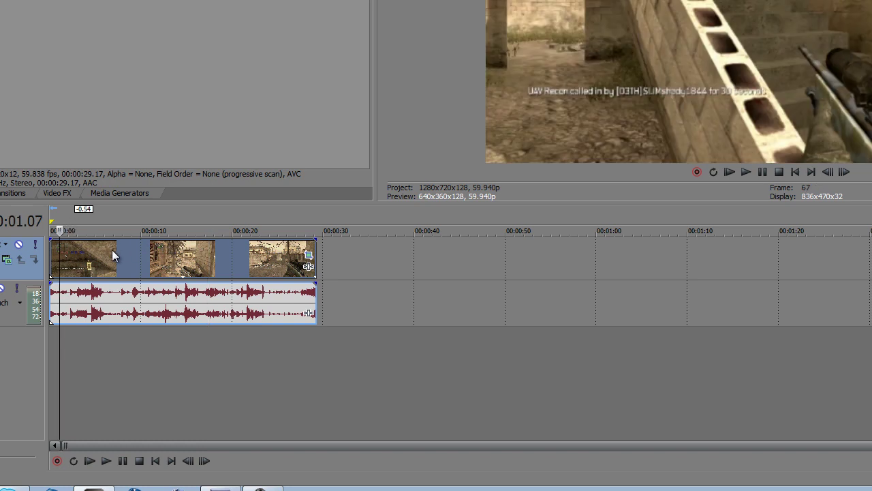
drag(156, 204, 159, 245)
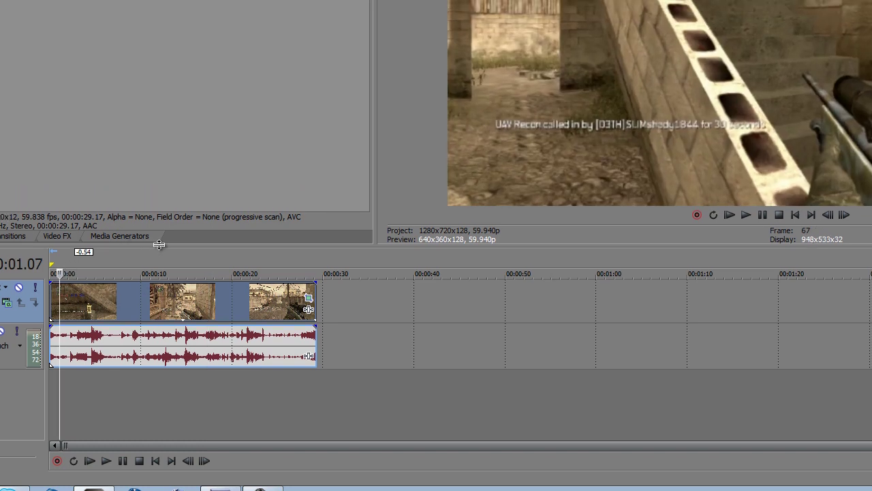
key(space)
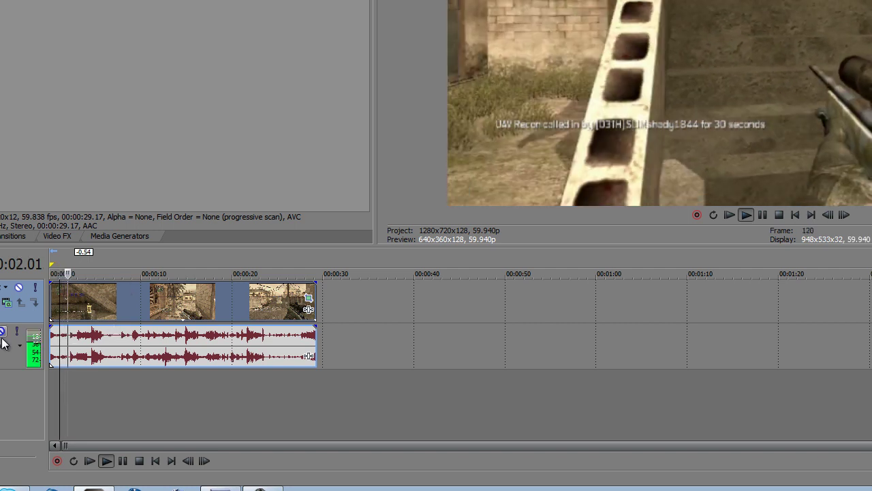
click(3, 337)
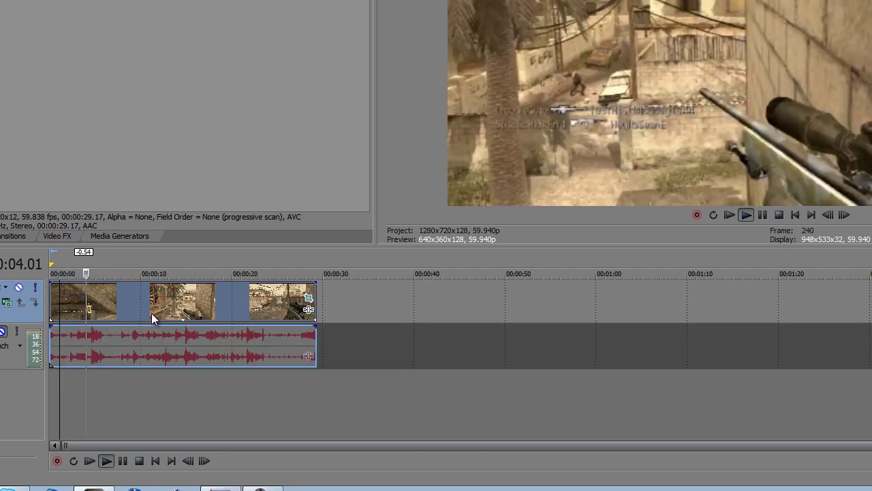
key(Return)
- Step frame by frame until the playhead sits exactly at 00:00:04.35
key(Left)
key(Left)
key(Left)
key(Left)
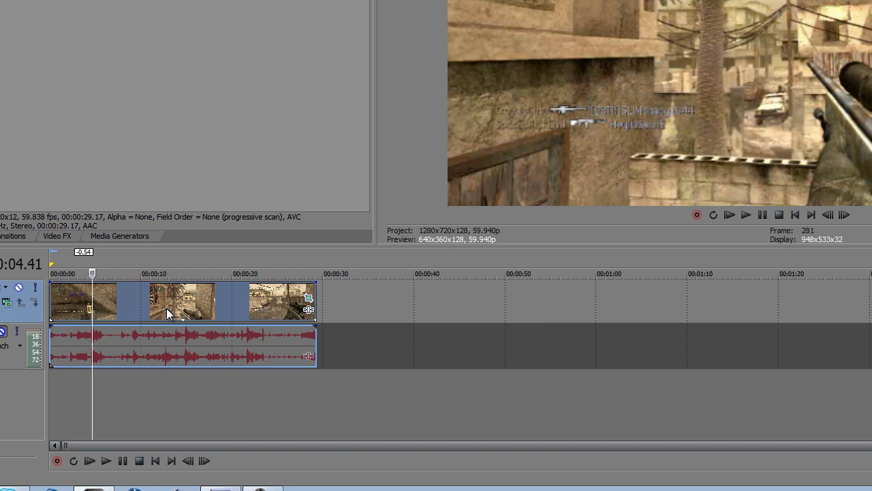
key(Left)
key(Left)
key(Right)
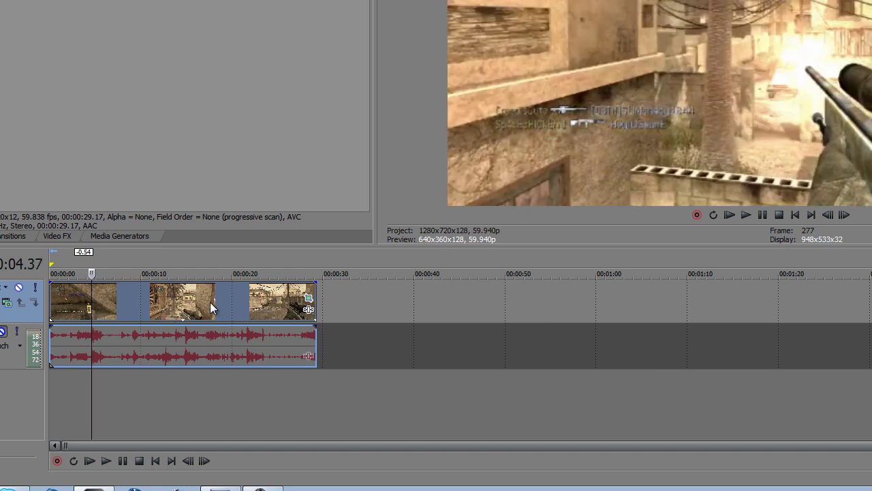
key(Left)
key(Right)
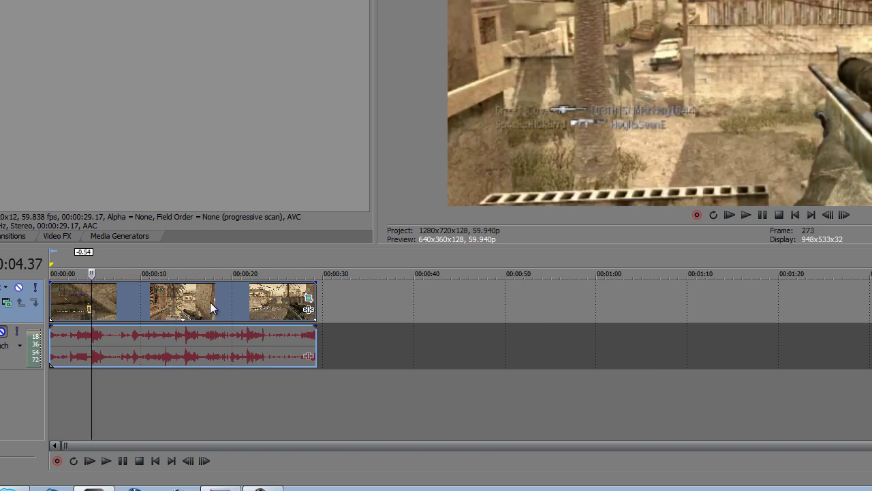
key(Left)
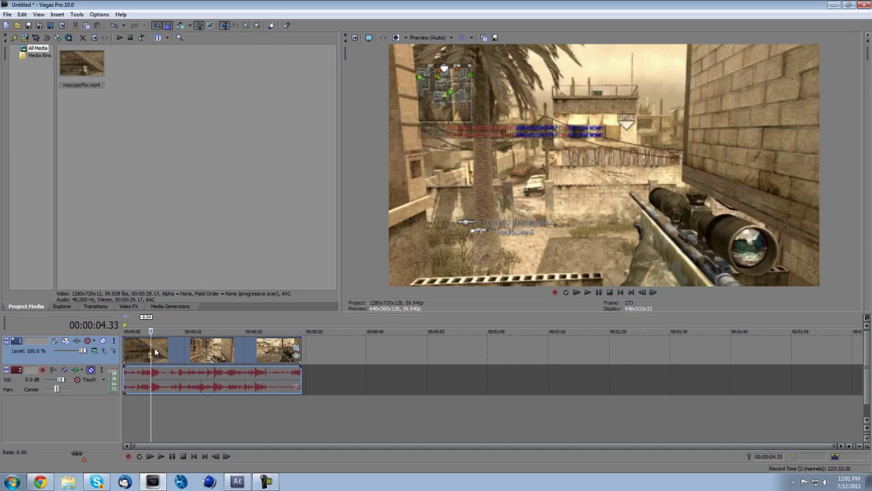
scroll(136, 331, up, 5)
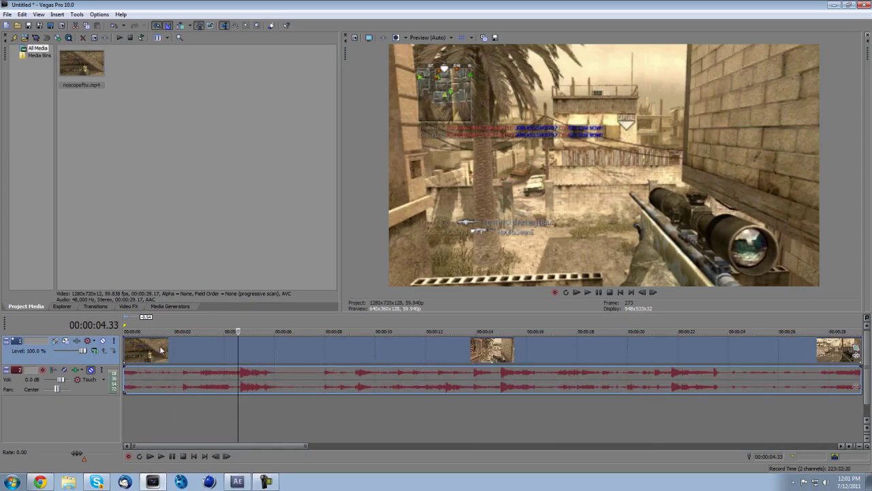
key(Right)
key(Right)
key(Left)
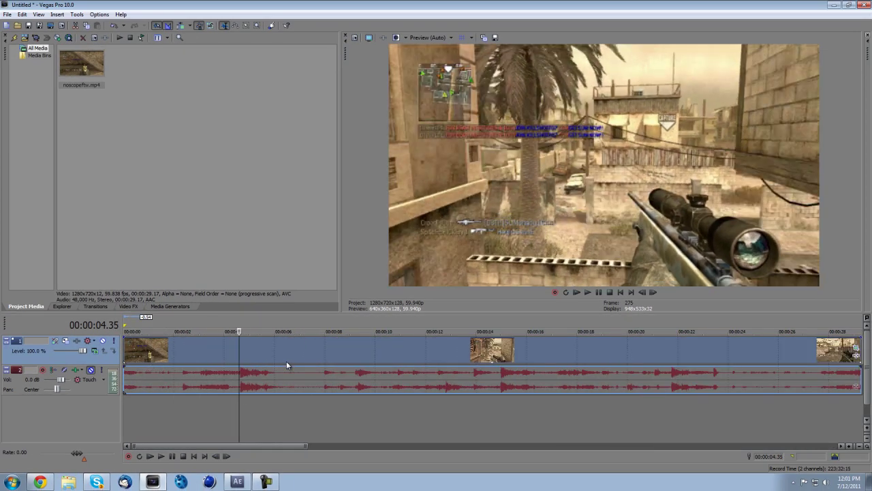
key(Right)
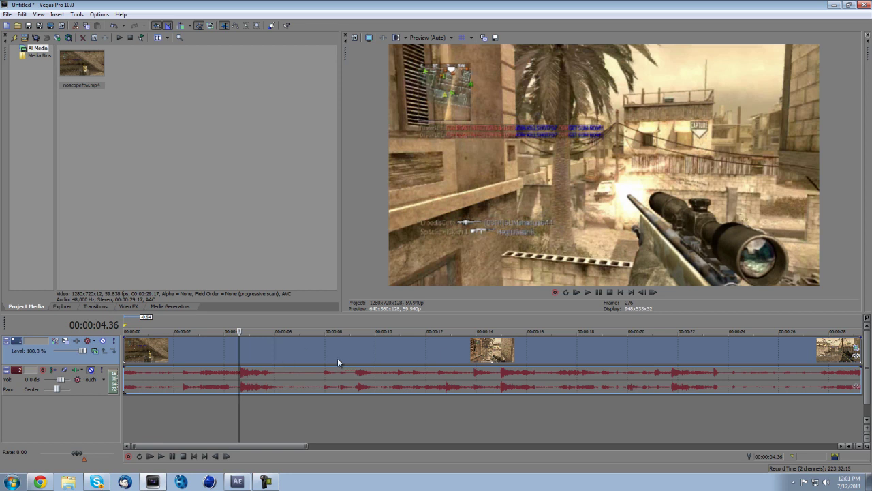
key(Left)
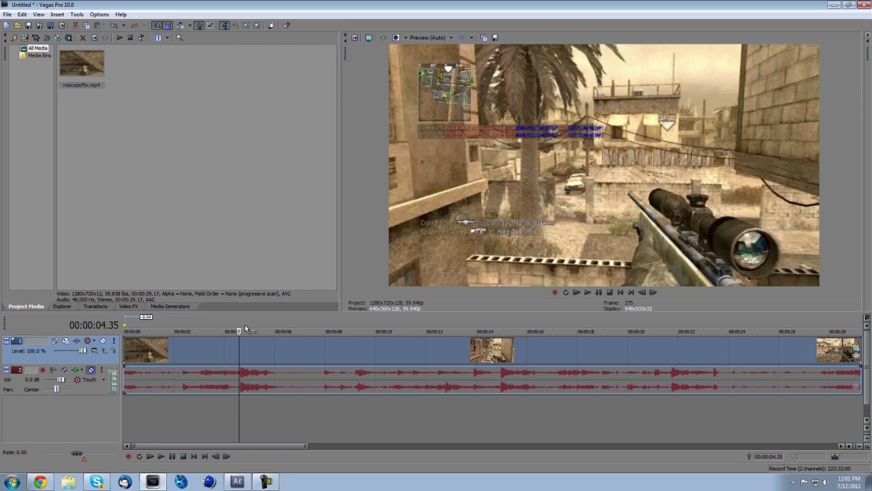
scroll(225, 341, down, 5)
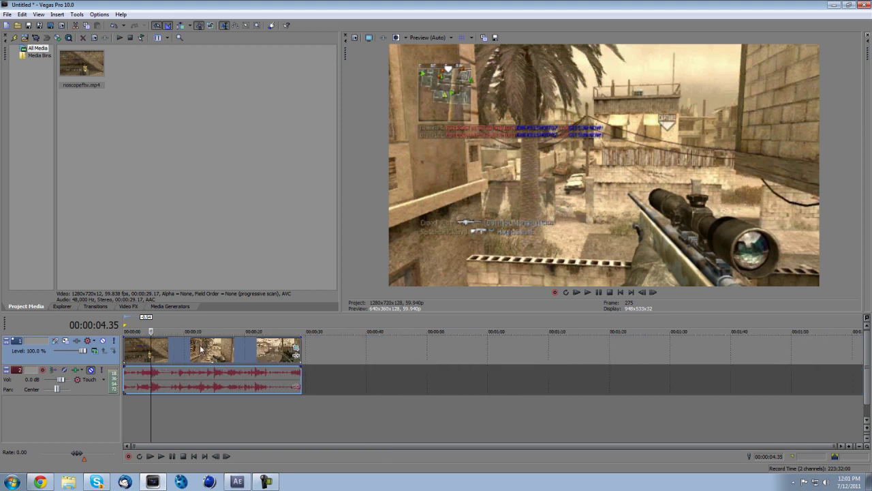
- Split the clip at 4.35 s and move the right piece later, leaving a gap
key(s)
scroll(201, 349, up, 2)
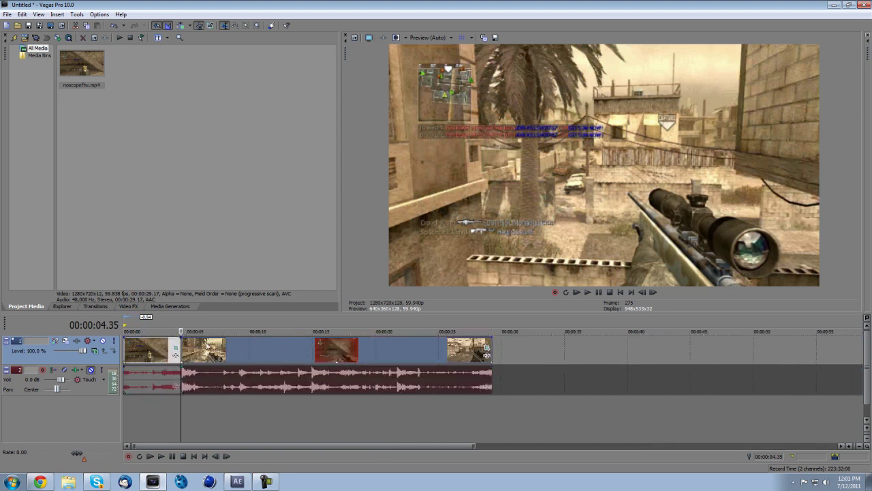
drag(226, 349, 264, 349)
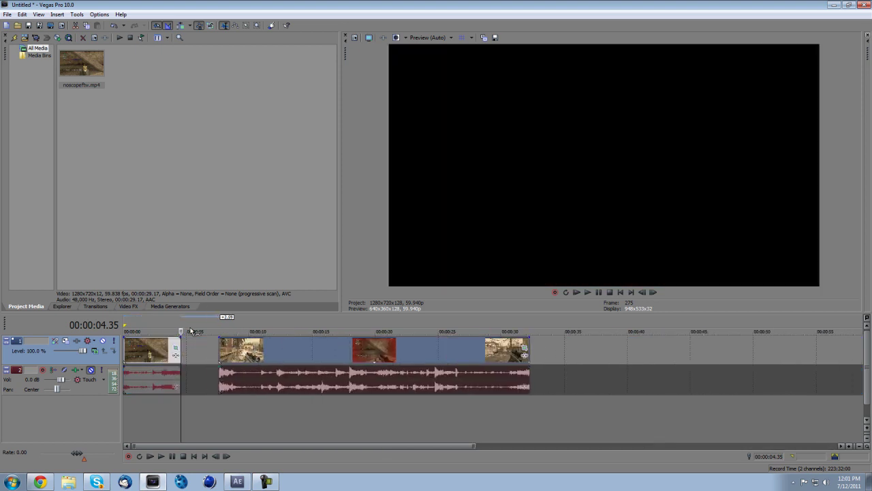
- Trim the first piece's start and set a loop region over its 2.59–4.35 s span
click(124, 319)
key(space)
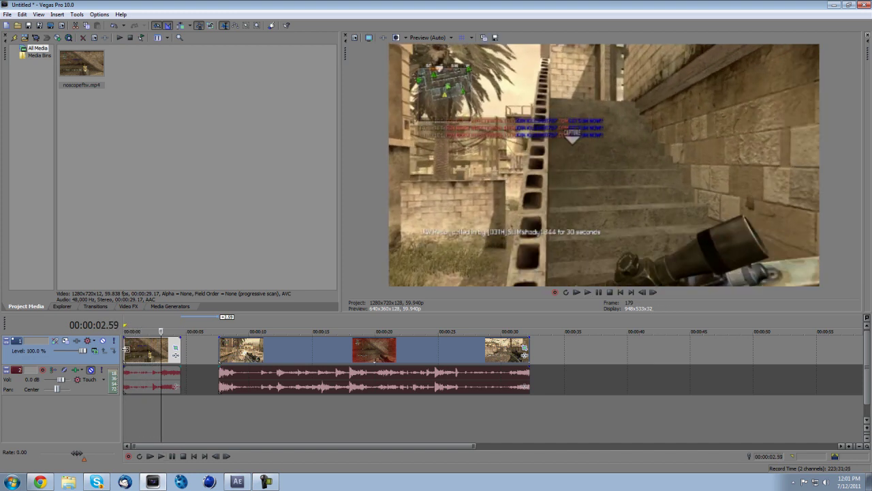
drag(125, 349, 162, 349)
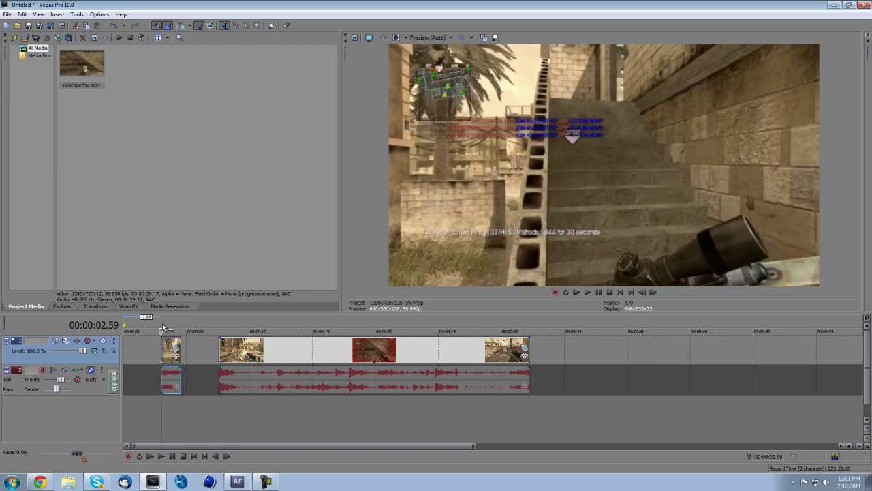
drag(163, 328, 181, 328)
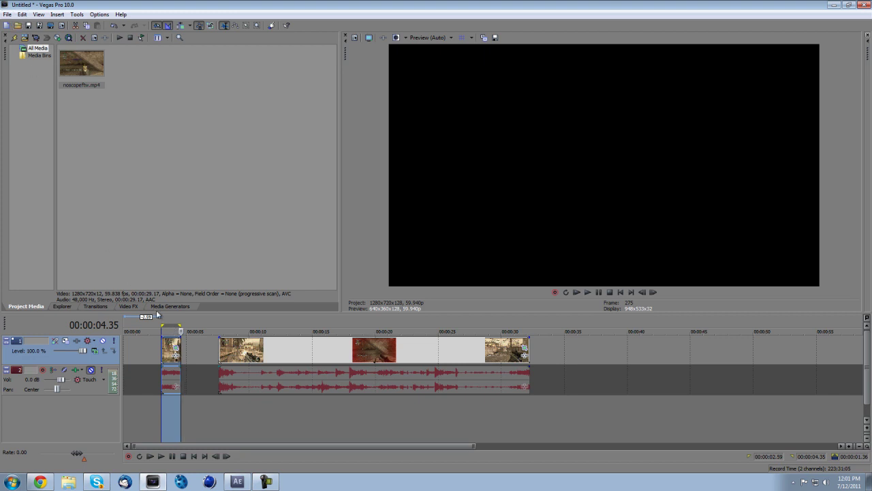
- Render the loop region to the Desktop as Beginning.mp4 using the YouTube template
click(7, 14)
click(28, 79)
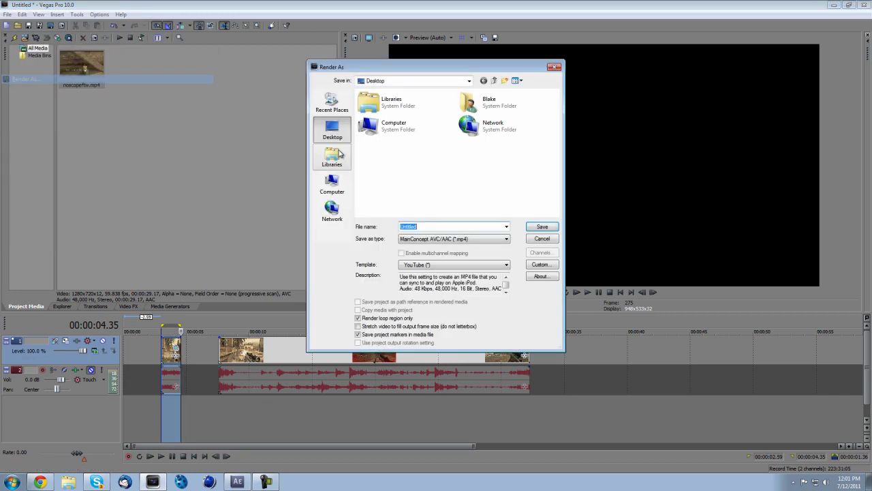
click(486, 265)
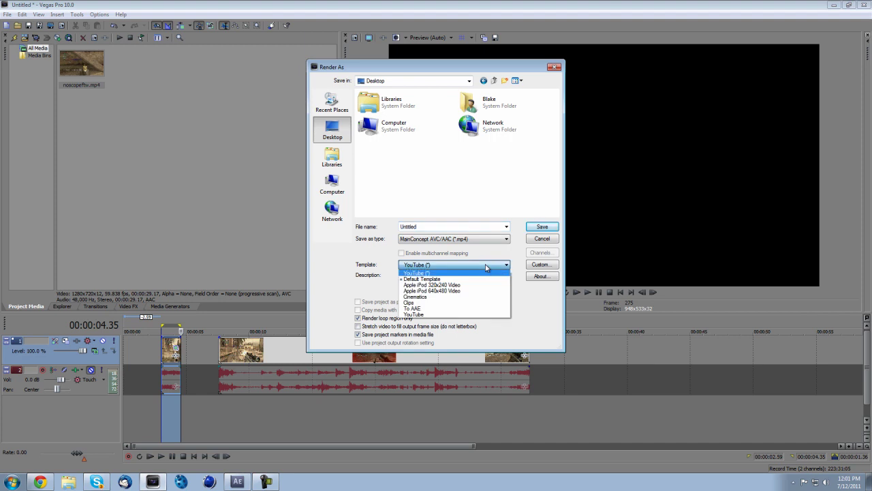
click(477, 263)
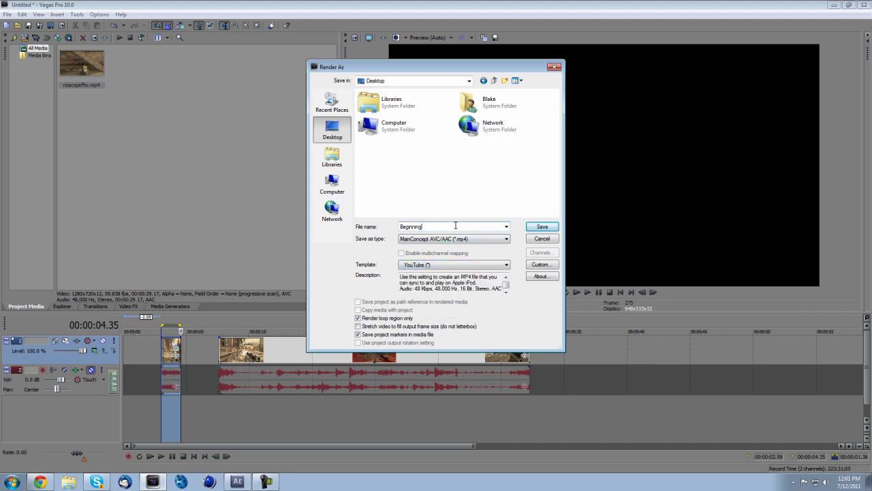
key(Return)
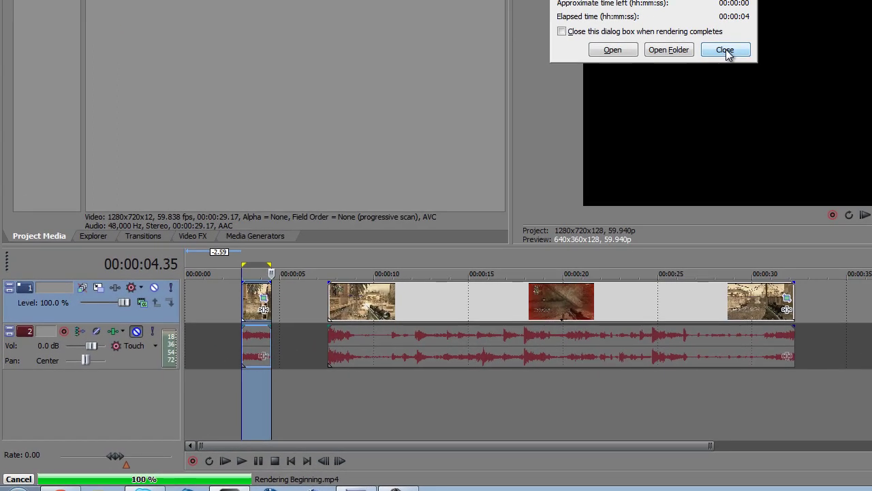
- Preview the second clip and set a loop region from 7.34 to 10.36 s
click(483, 182)
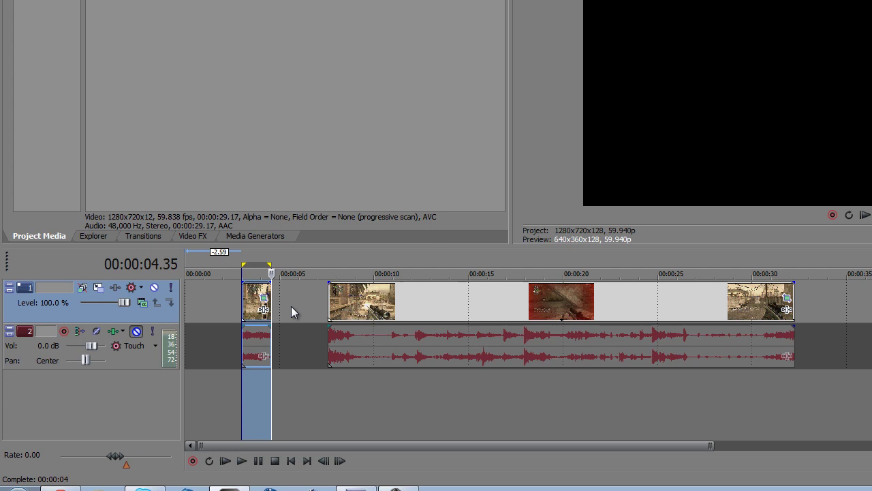
click(332, 304)
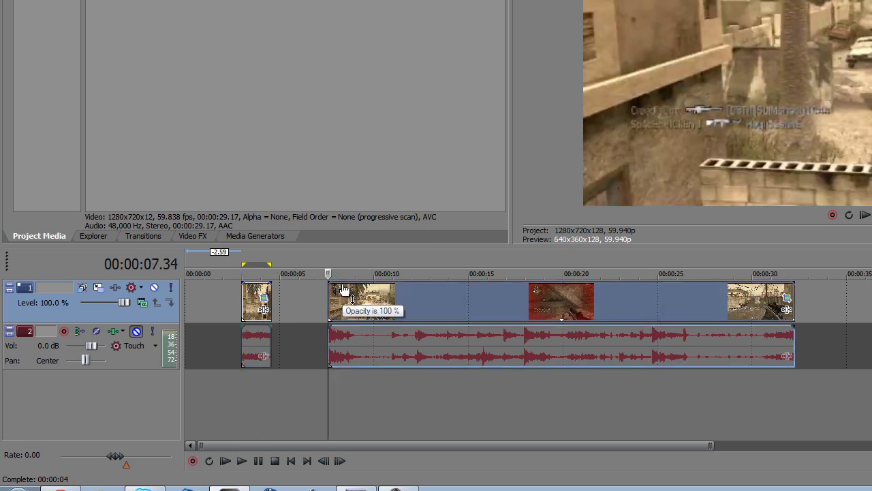
key(space)
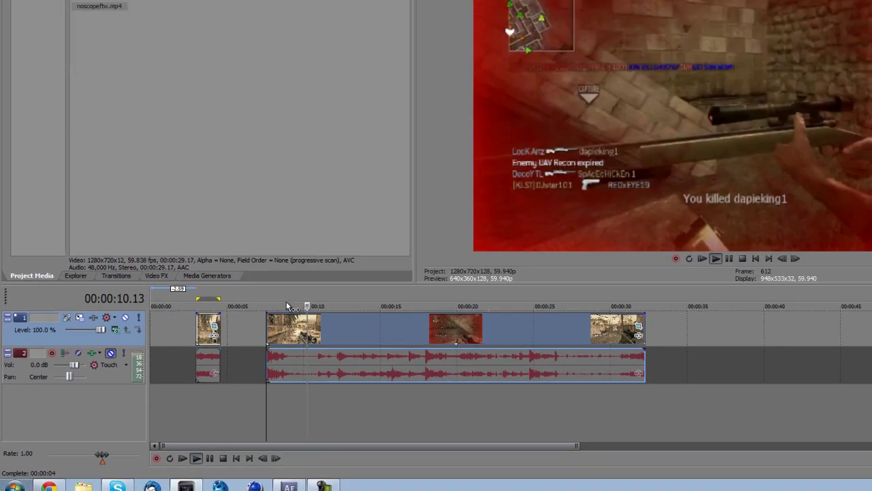
key(space)
drag(323, 263, 367, 263)
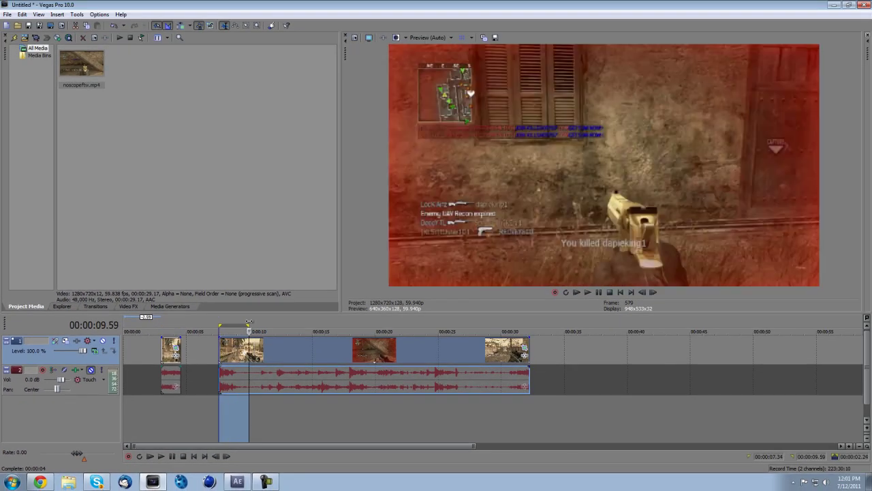
drag(249, 323, 258, 322)
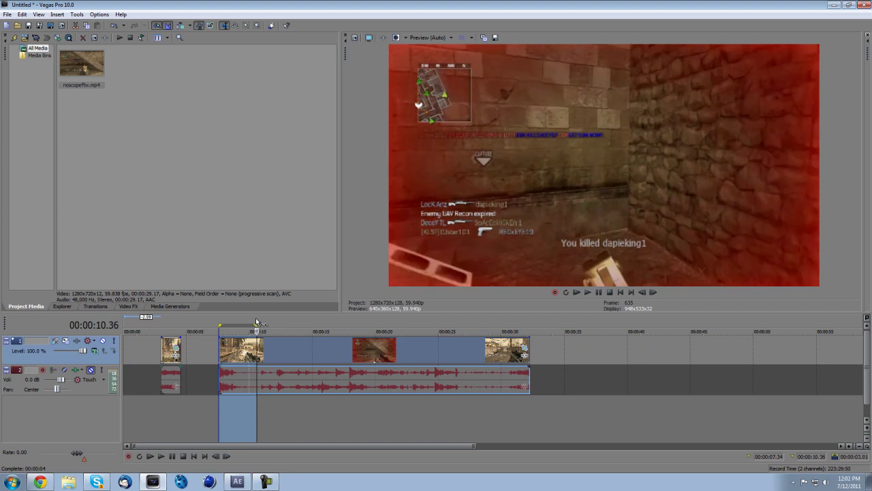
- Render the loop region to the desktop as Ending.mp4
click(6, 14)
click(32, 79)
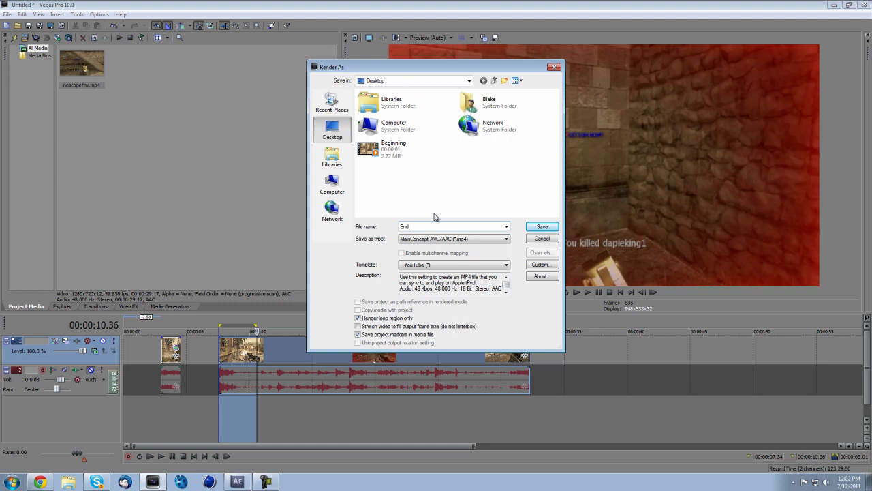
key(Return)
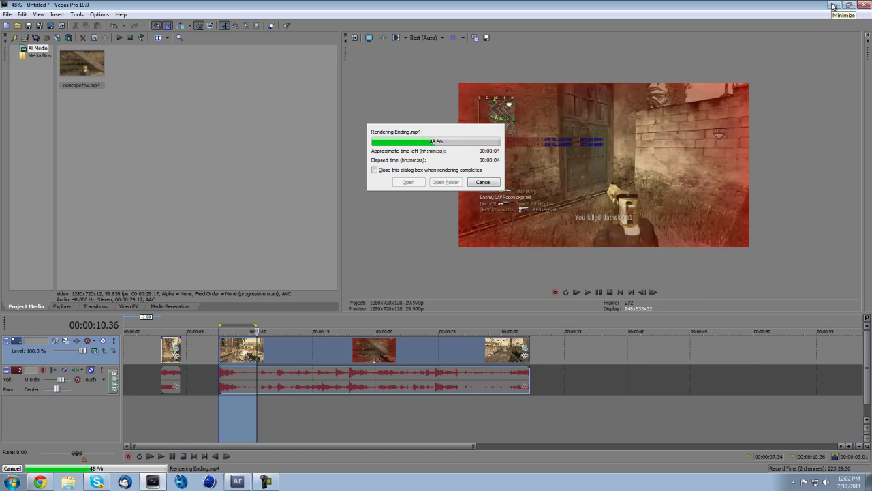
- Play the Beginning clip from the desktop in Windows Media Player, then close the player
click(834, 5)
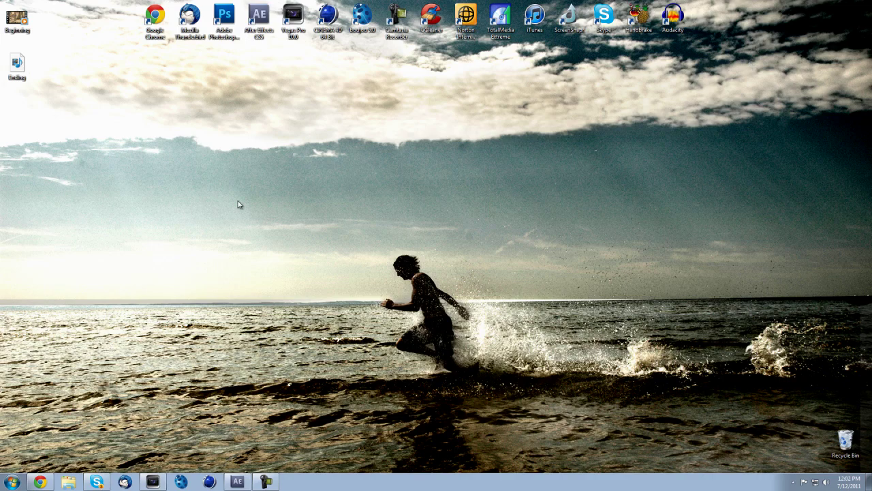
double_click(17, 19)
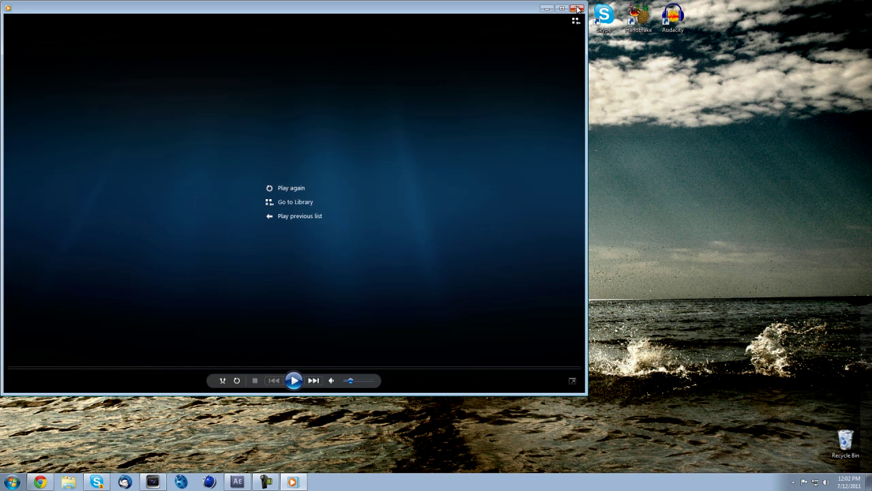
click(578, 8)
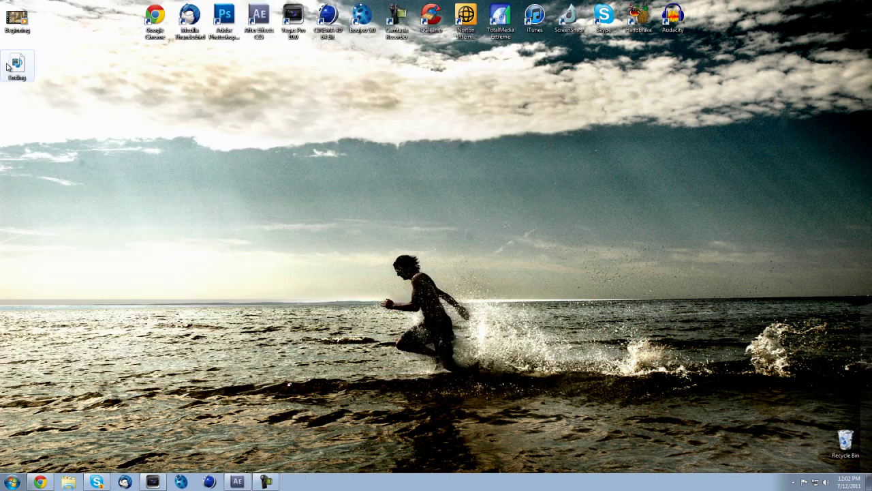
- Snap After Effects to the right half and drag Beginning and Ending into the Project panel
click(235, 484)
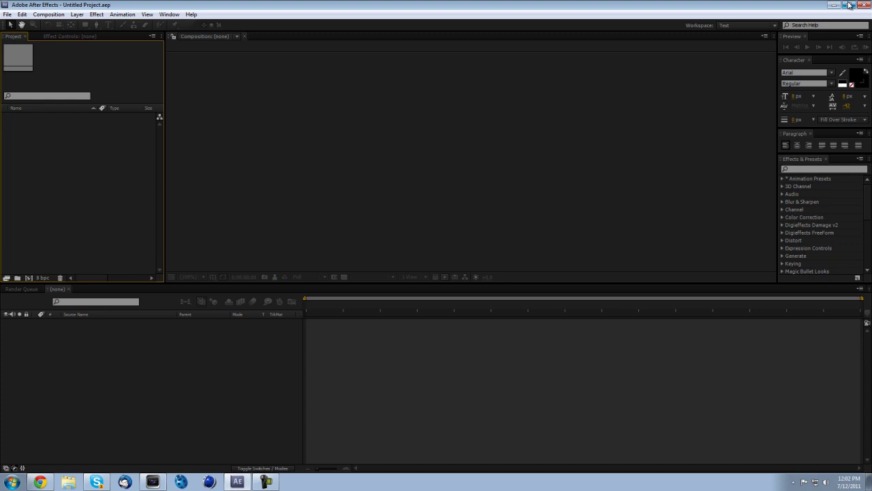
click(852, 4)
key(super+Right)
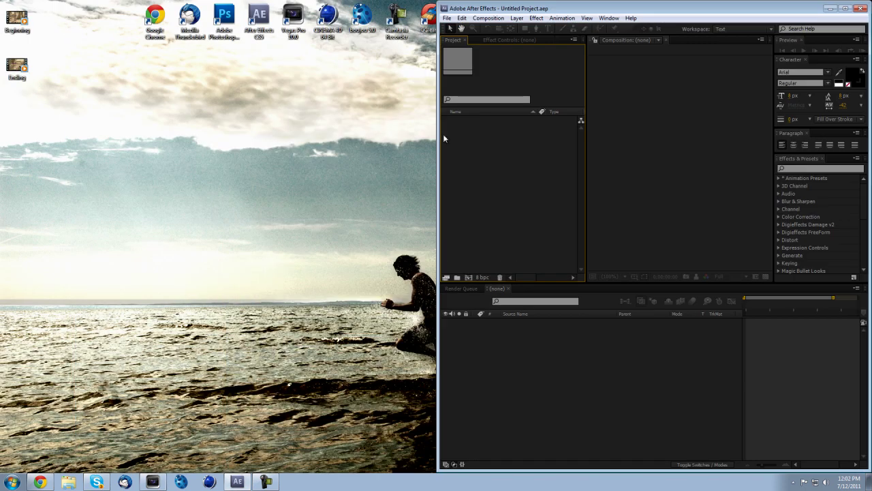
drag(17, 20, 512, 180)
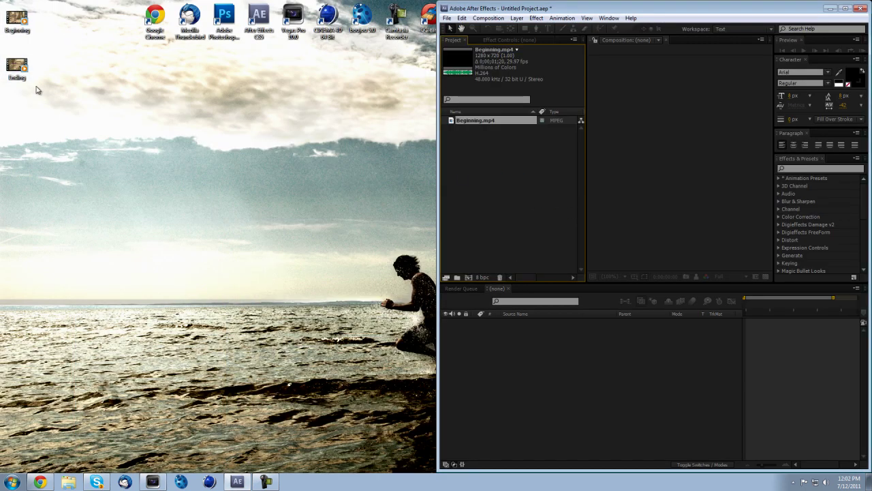
drag(17, 68, 497, 197)
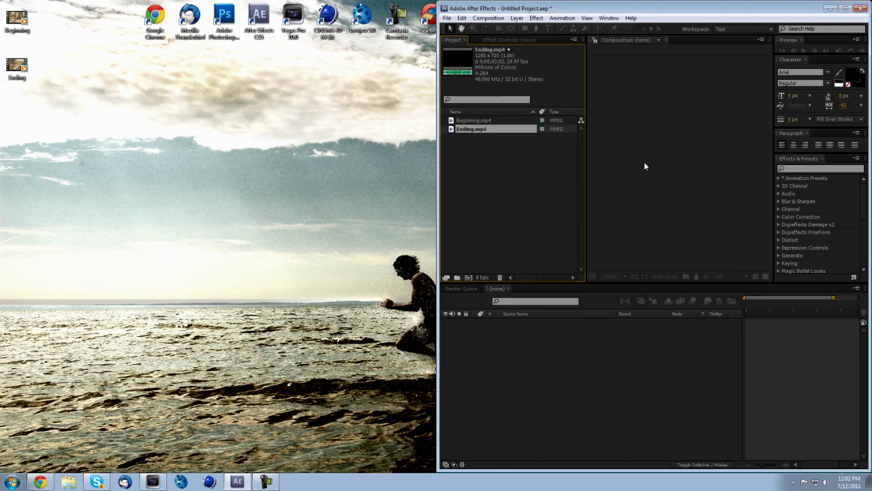
- Select both imported clips and drag them onto the new-composition button
click(846, 9)
click(34, 118)
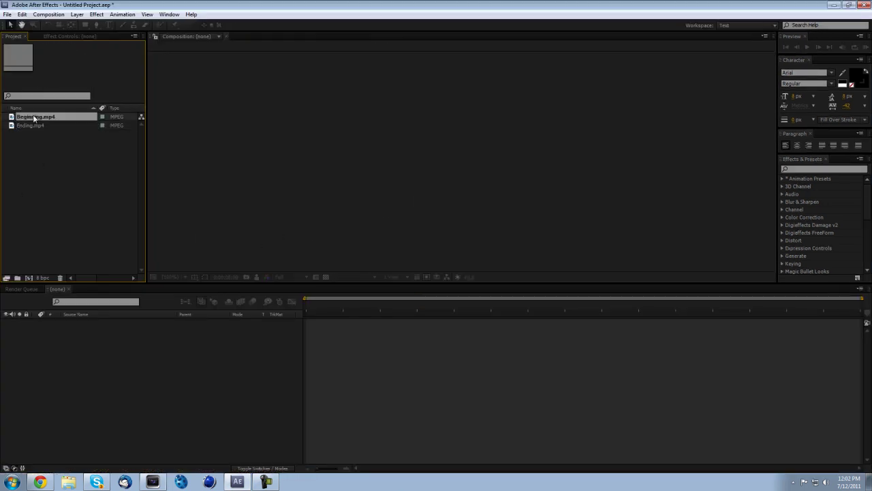
shift+click(30, 126)
drag(32, 120, 101, 416)
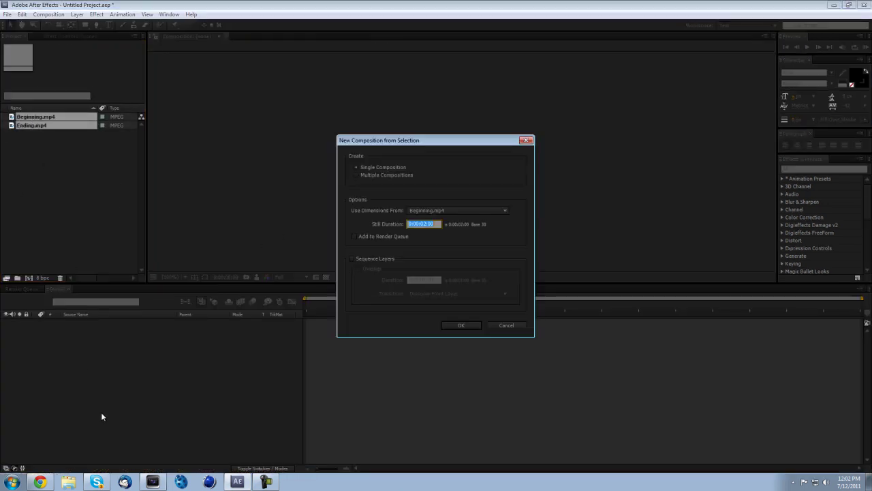
- Create a single composition holding both clips and scrub through the footage
click(389, 169)
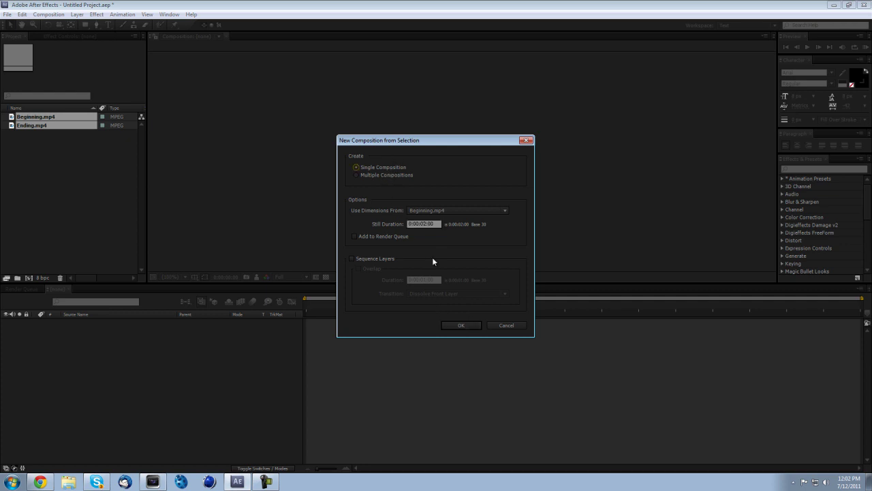
click(460, 326)
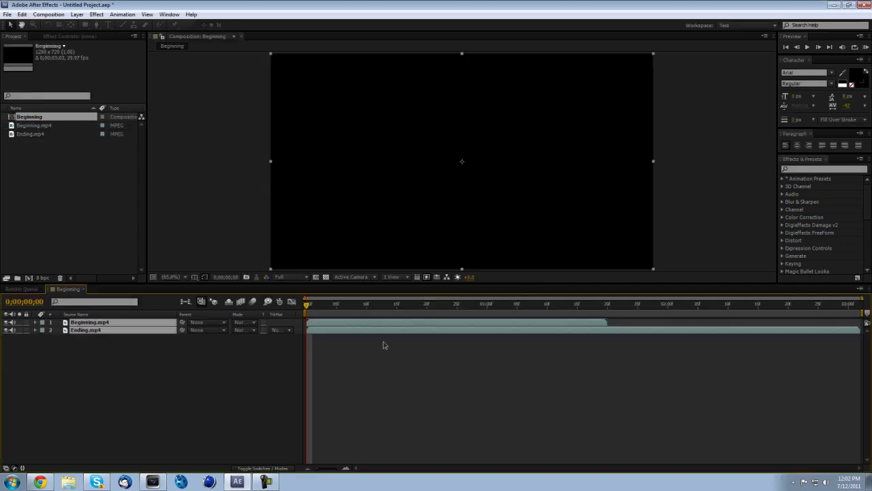
click(465, 372)
click(464, 304)
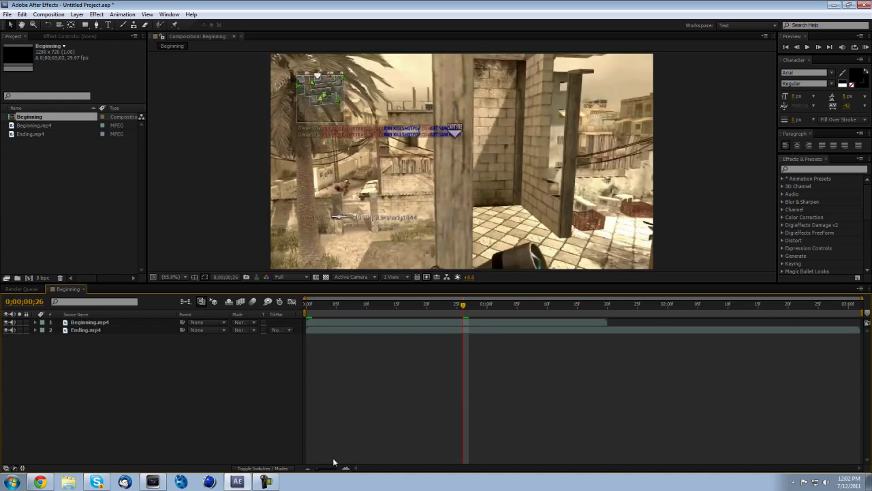
mouse_move(671, 305)
mouse_down()
mouse_move(586, 310)
mouse_move(726, 325)
mouse_move(667, 318)
mouse_up()
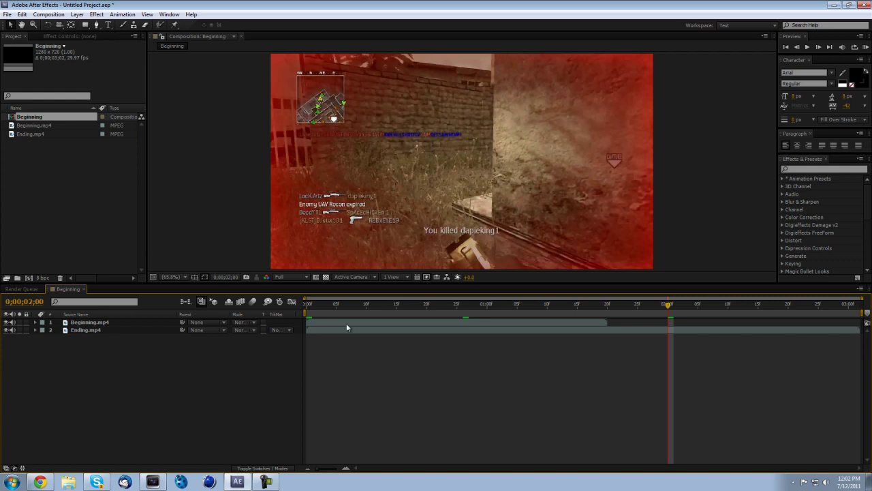
- Set the composition duration to 0;00;15;02 in Composition Settings
click(49, 14)
mouse_move(71, 14)
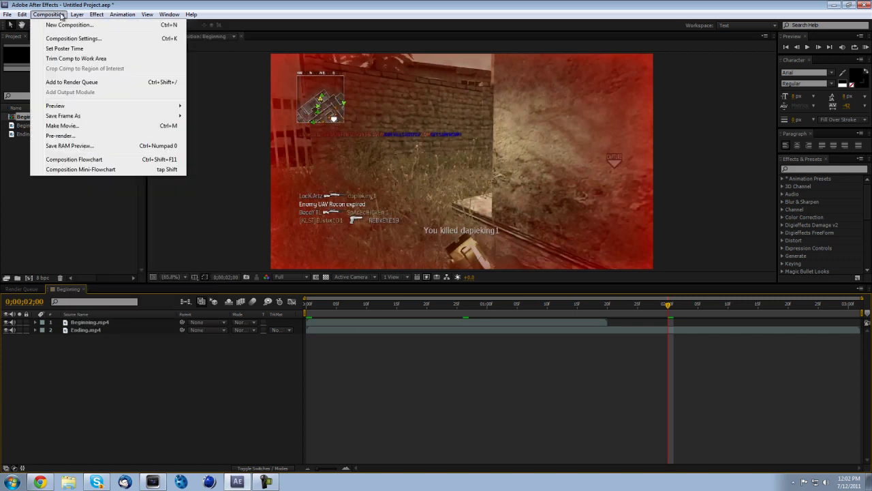
click(64, 38)
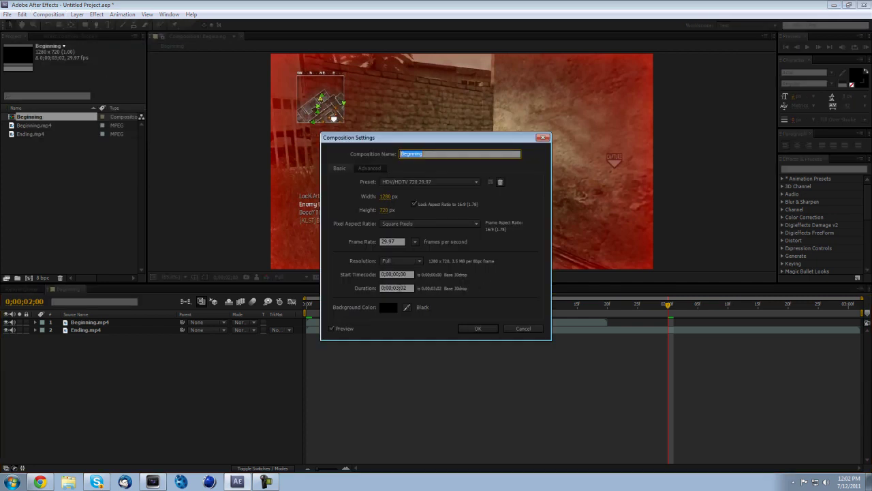
double_click(397, 288)
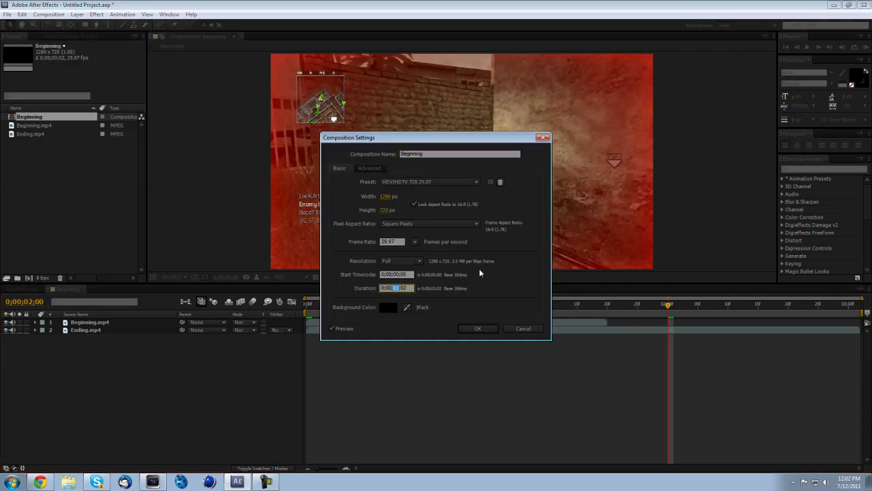
text(15)
key(Return)
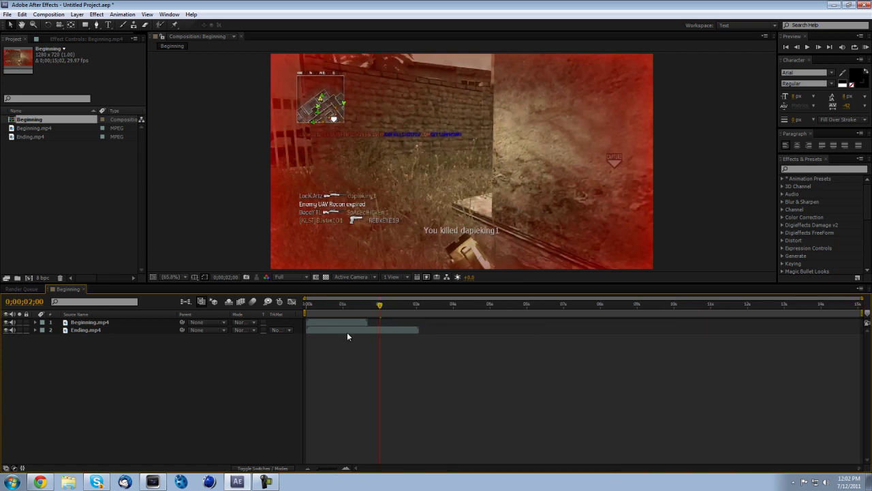
- Slide the Ending.mp4 layer to start at 0;00;01;18, right where Beginning.mp4 ends
drag(347, 332, 412, 330)
drag(348, 306, 368, 306)
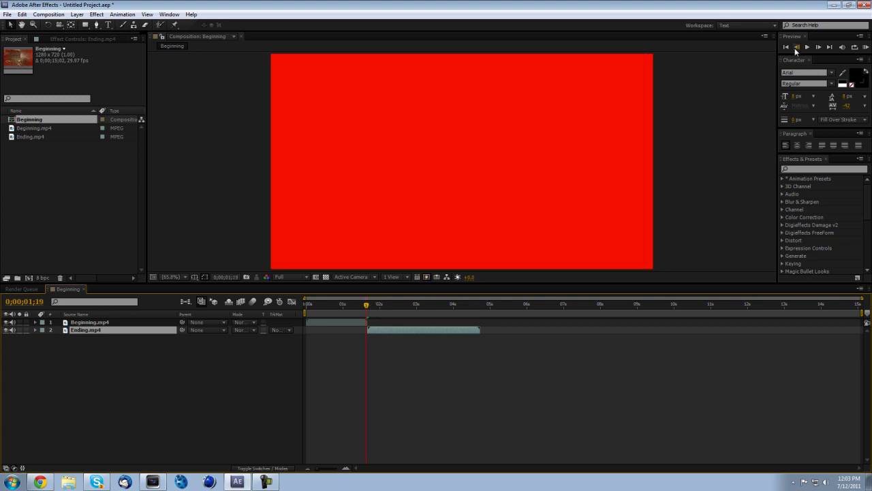
click(795, 47)
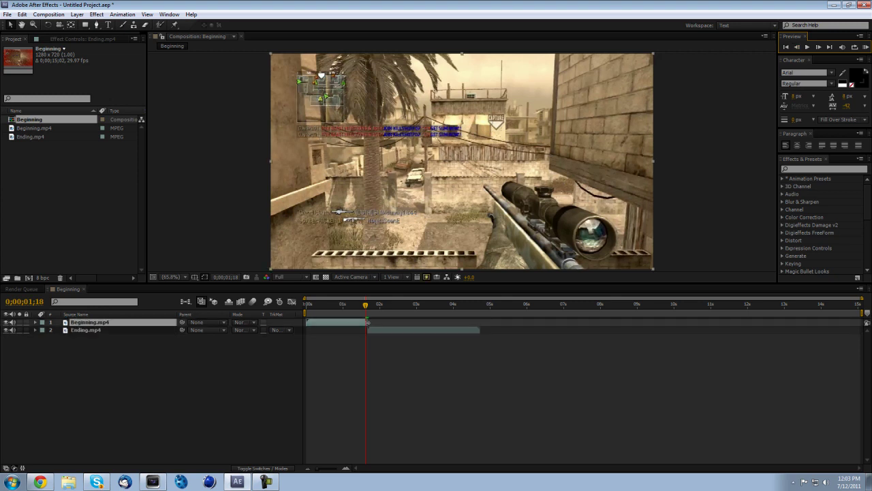
drag(372, 330, 369, 330)
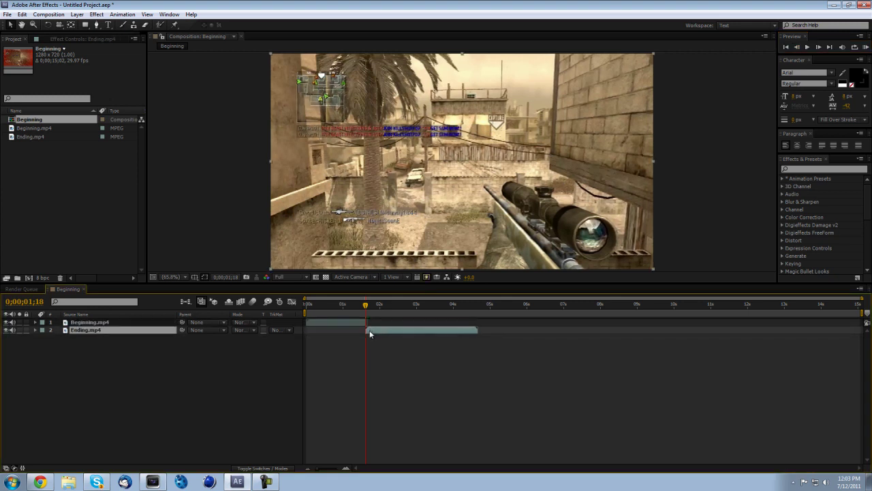
- Switch the workspace to All Panels
click(143, 346)
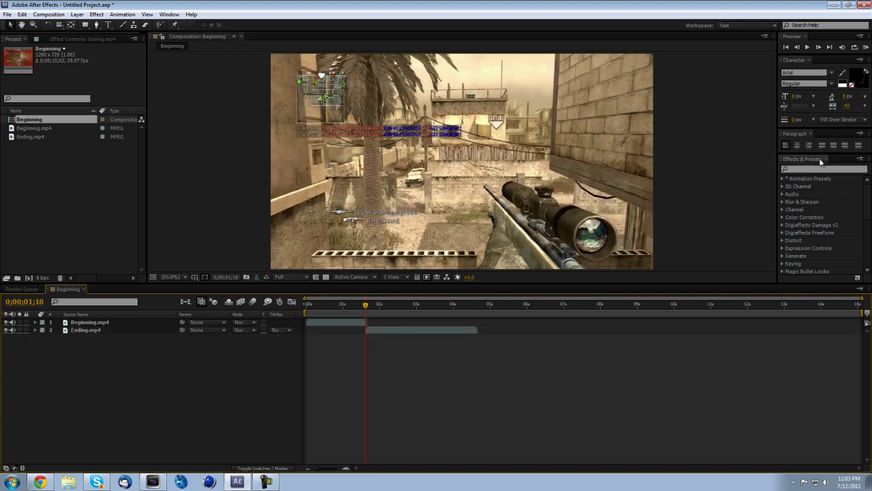
click(741, 25)
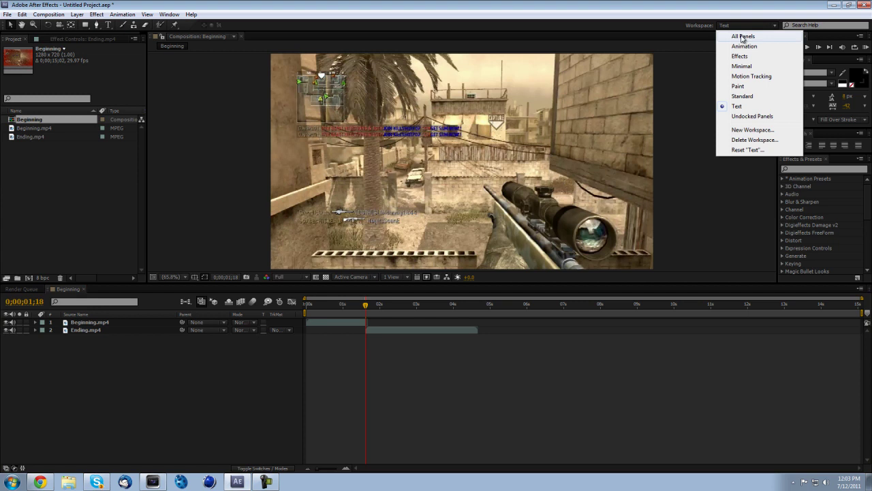
click(739, 33)
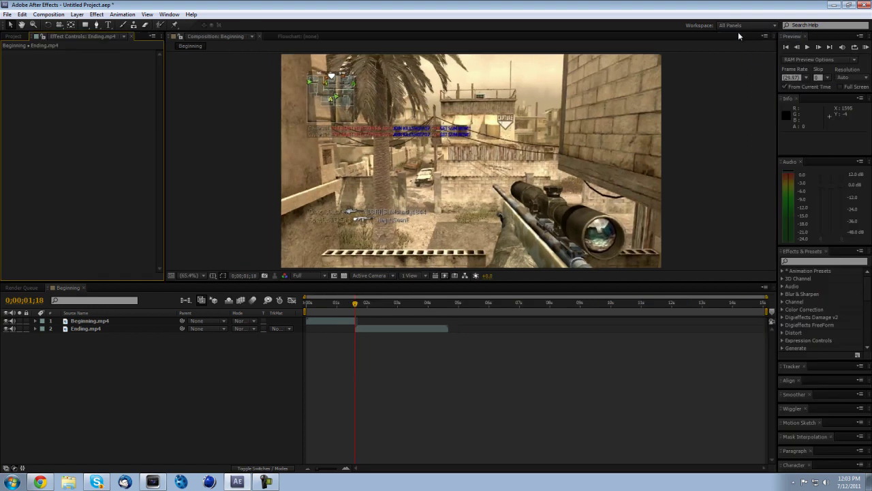
- Show Effects & Presets and search 'Shat' to find the Shatter effect
click(173, 17)
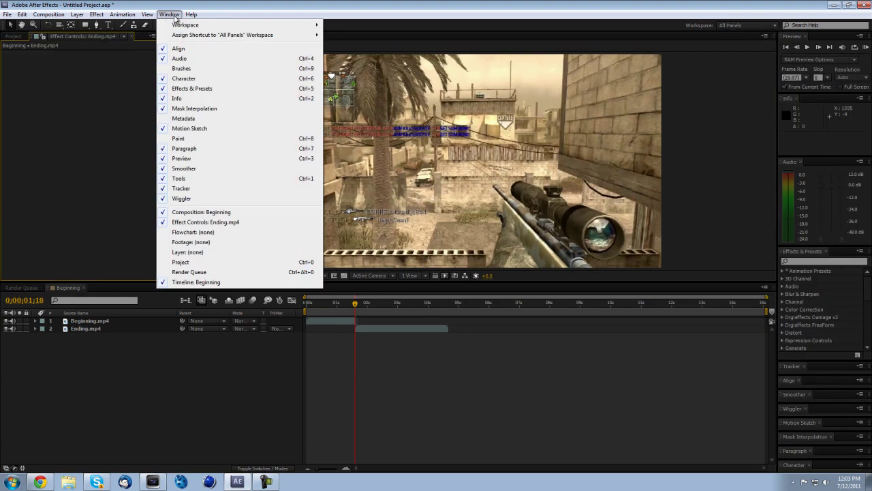
click(197, 93)
click(797, 262)
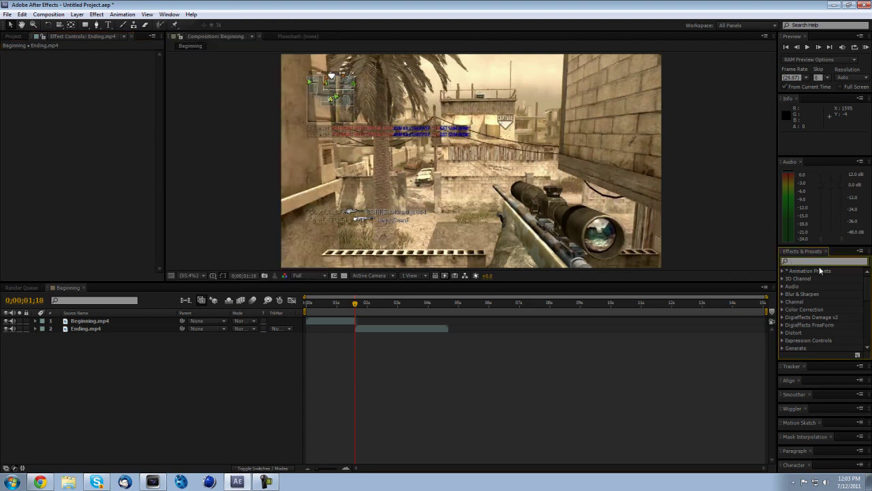
text(Shatter)
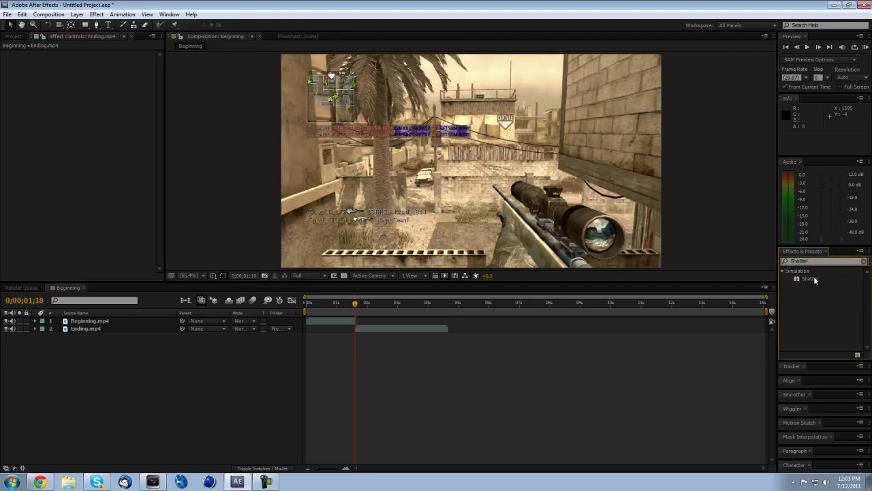
click(814, 279)
- Apply the Shatter effect to the Ending.mp4 layer and preview it around 1;21
drag(125, 364, 117, 332)
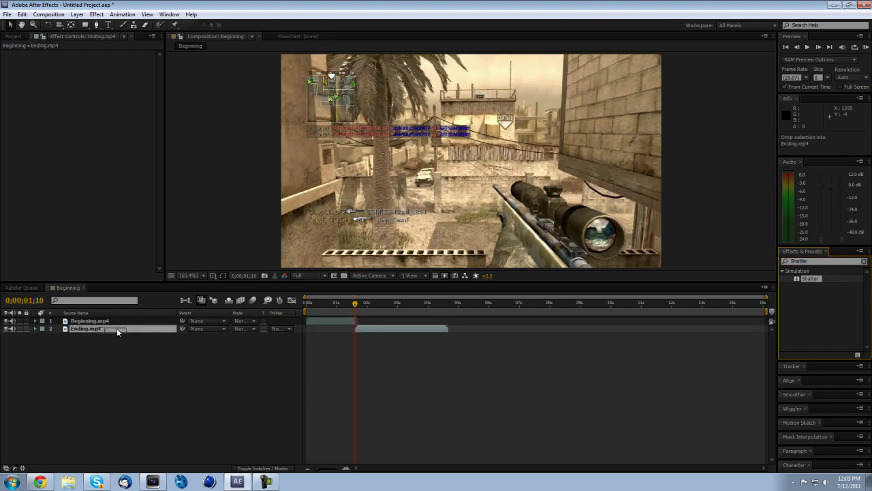
drag(117, 328, 119, 329)
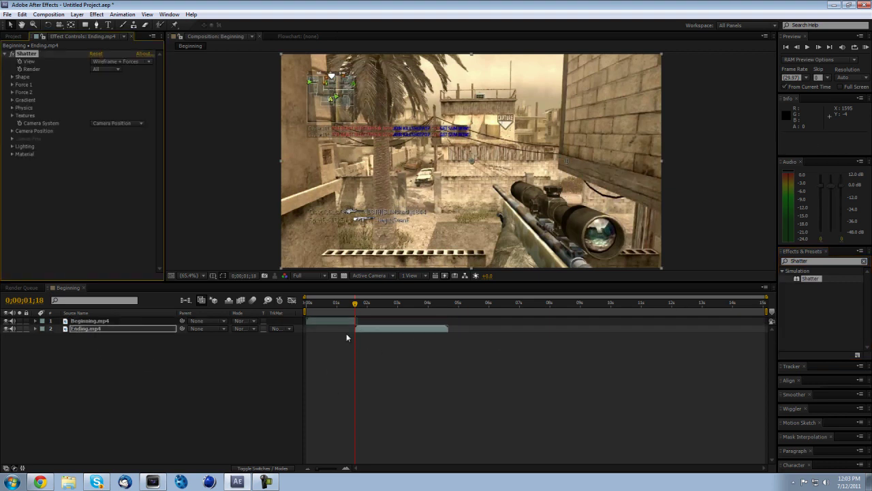
drag(354, 308, 358, 305)
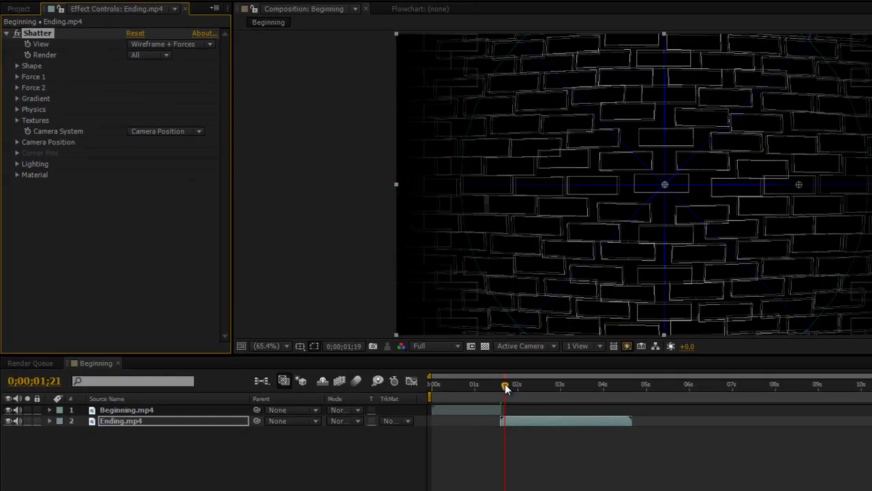
drag(505, 385, 537, 403)
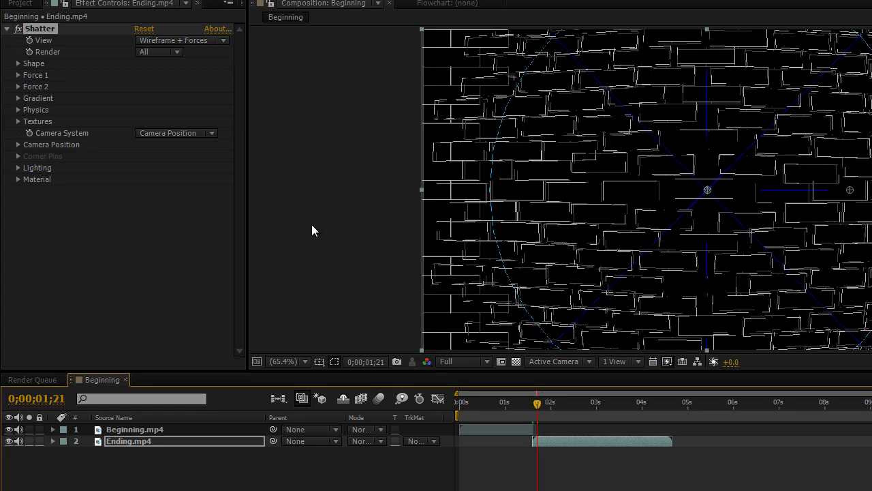
- Set Shatter's View to Rendered so the footage shows solid brick pieces
click(37, 29)
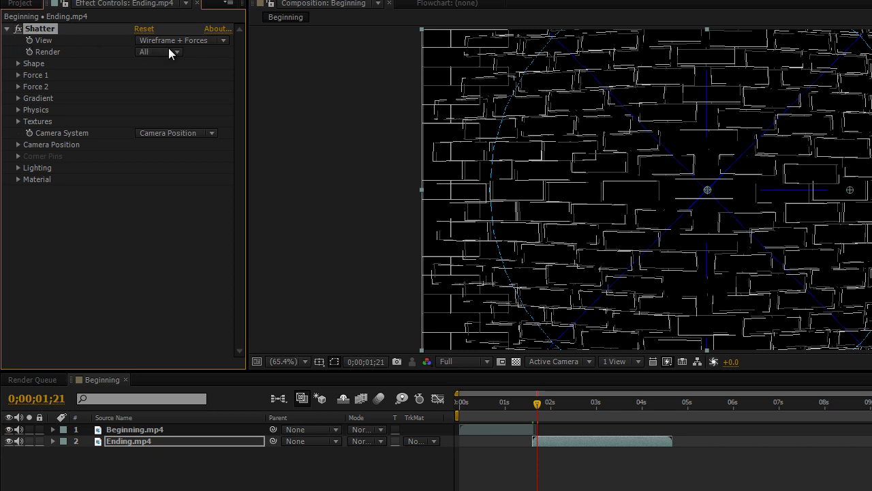
click(205, 40)
click(199, 54)
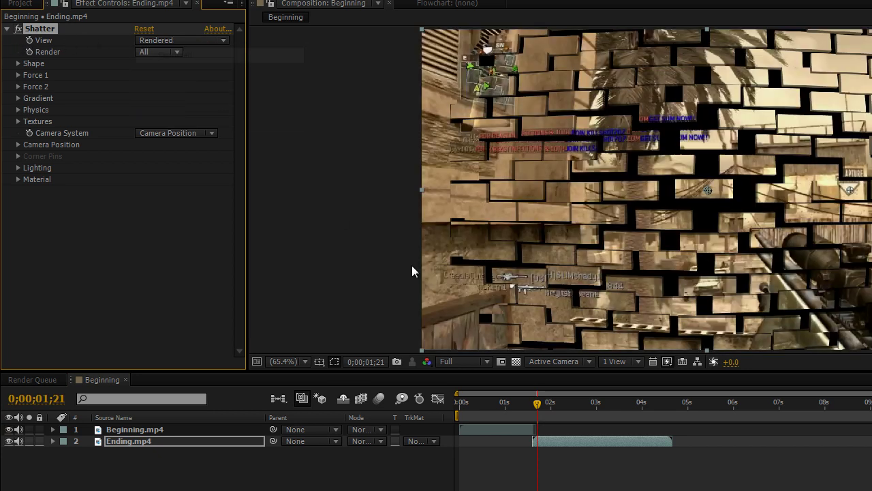
drag(525, 403, 538, 405)
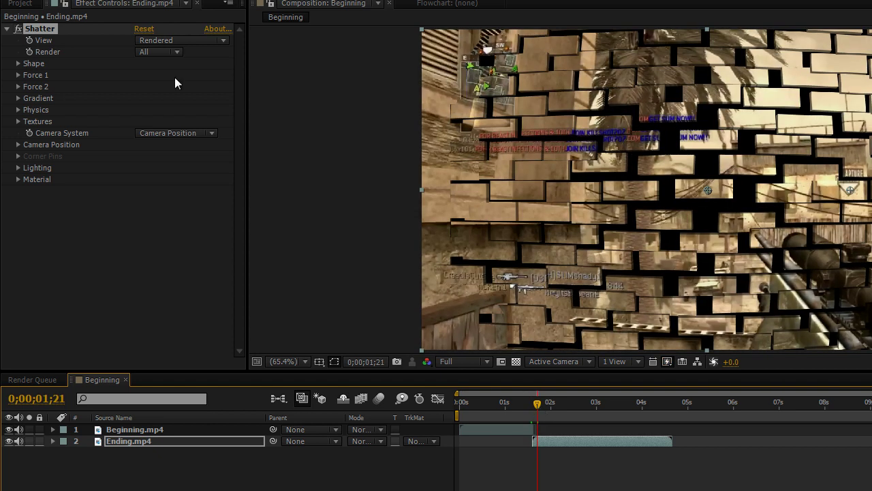
- Set Shatter's Force 1 Radius to 0.6 and preview the wider blast
click(18, 75)
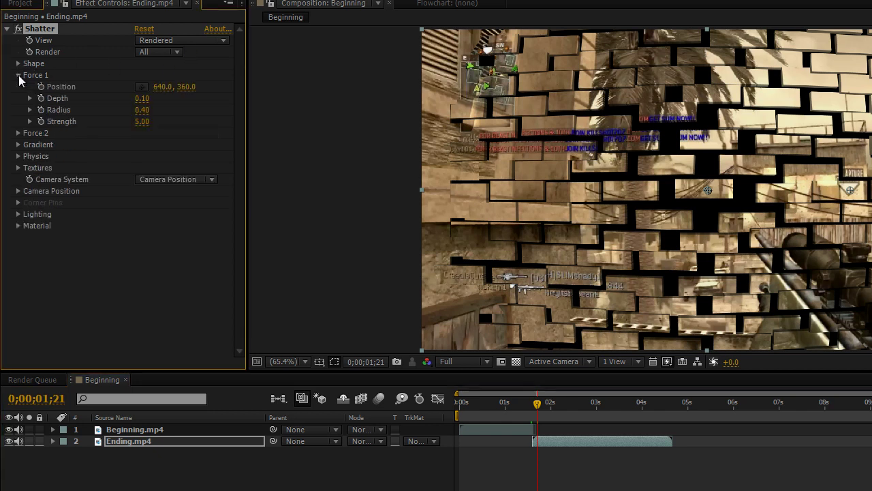
click(141, 111)
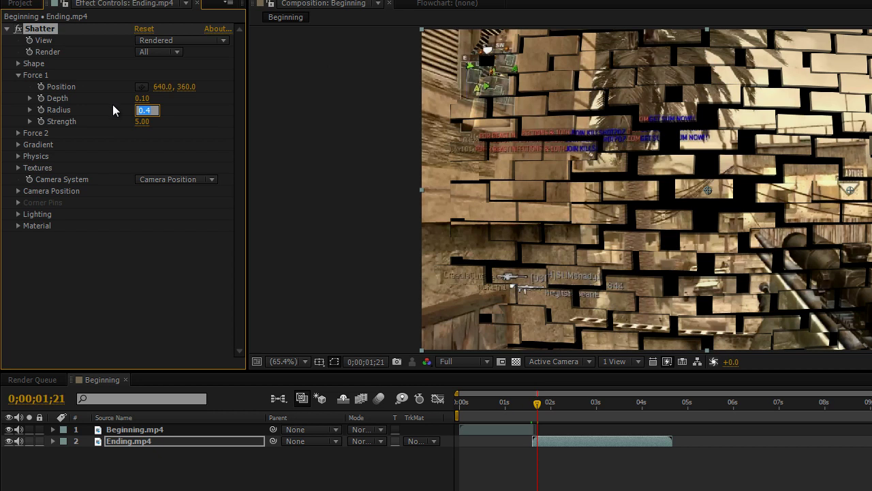
mouse_move(140, 111)
mouse_down()
mouse_move(167, 109)
mouse_move(148, 110)
mouse_up()
click(147, 110)
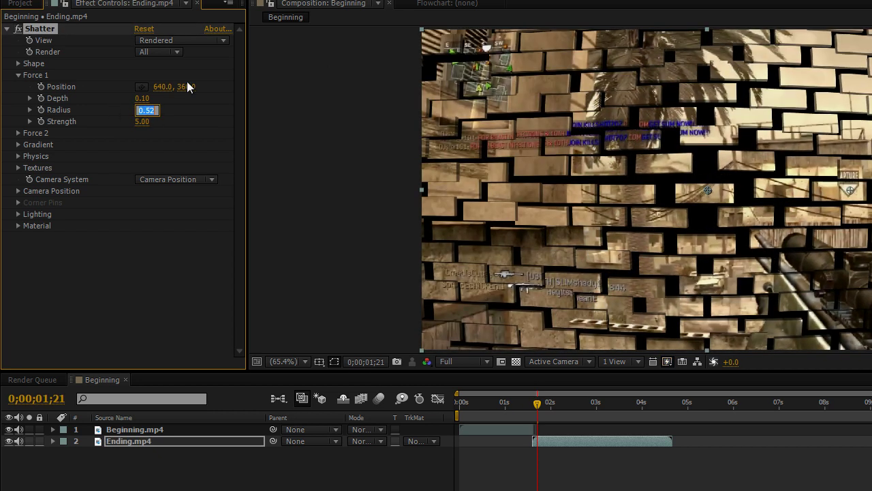
text(0.6)
key(Return)
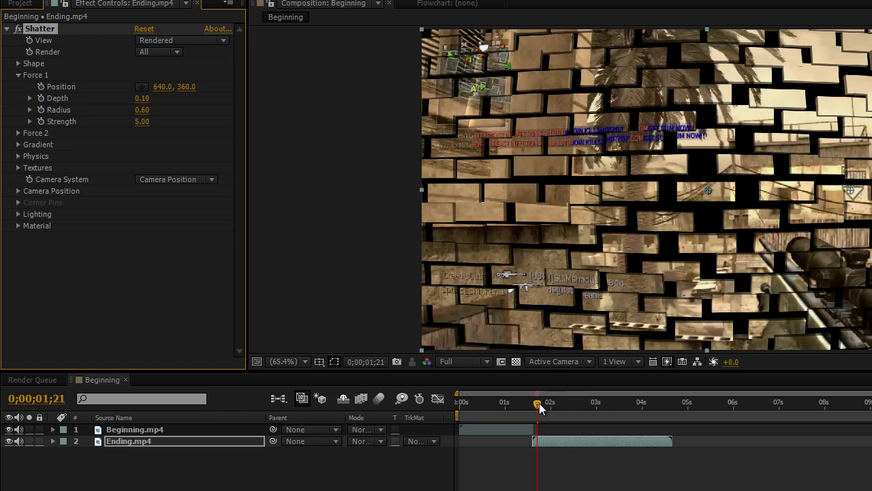
mouse_move(539, 407)
mouse_down()
mouse_move(528, 406)
mouse_move(559, 407)
mouse_move(523, 406)
mouse_move(535, 411)
mouse_up()
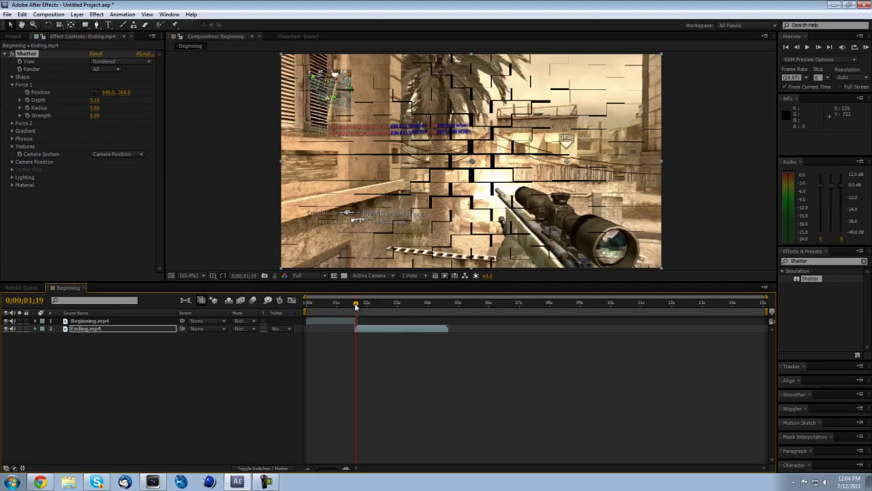
drag(358, 306, 358, 306)
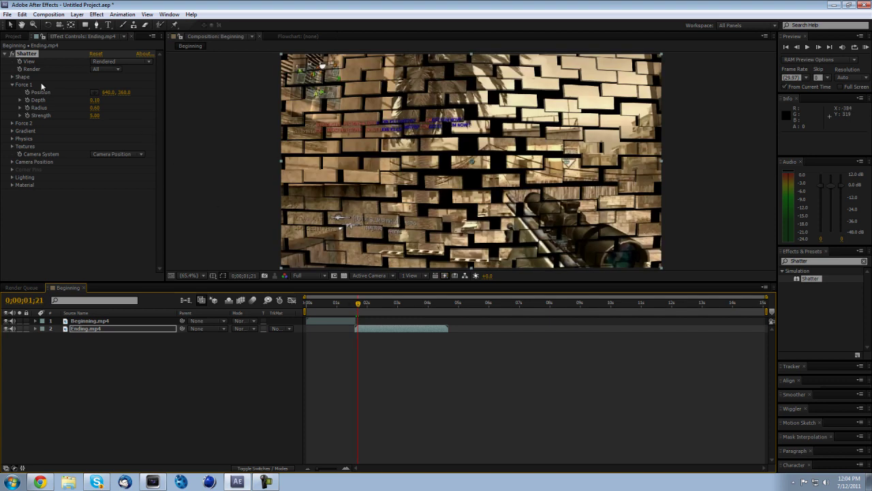
- Change the Shatter Shape pattern to Glass, trying Eggs first, and preview the shards
click(14, 86)
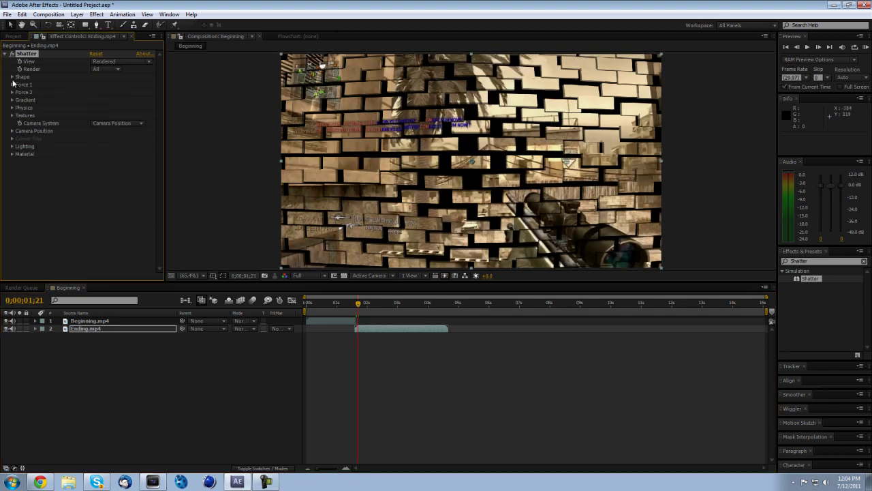
click(13, 77)
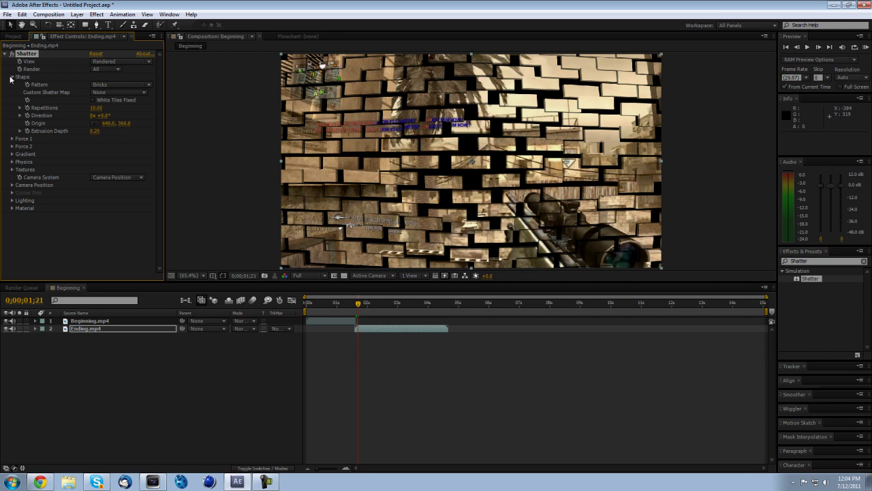
click(110, 83)
click(126, 152)
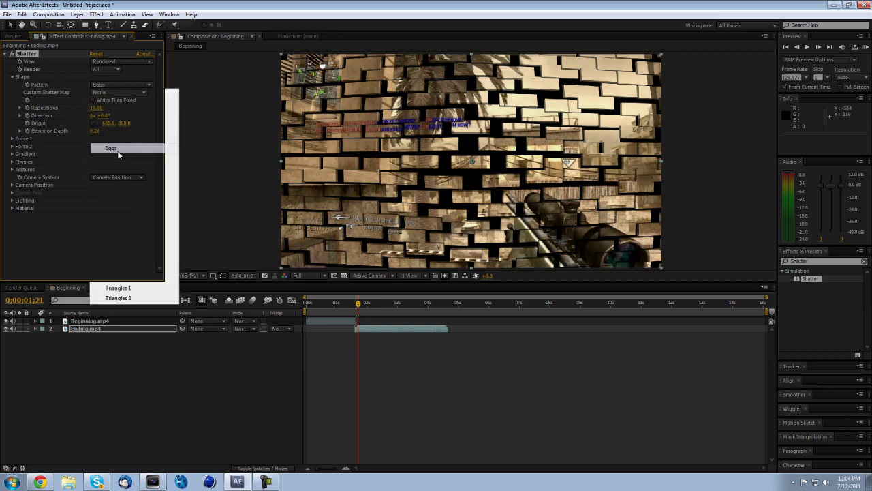
click(111, 84)
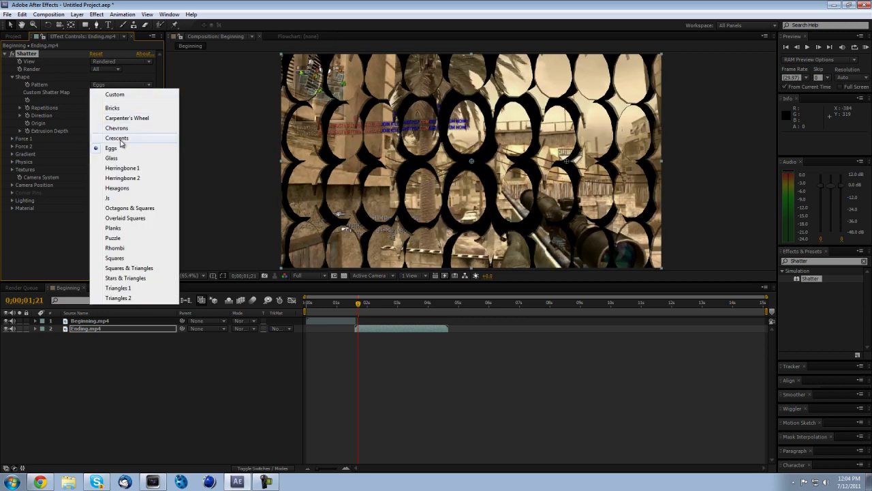
click(116, 163)
drag(363, 304, 356, 305)
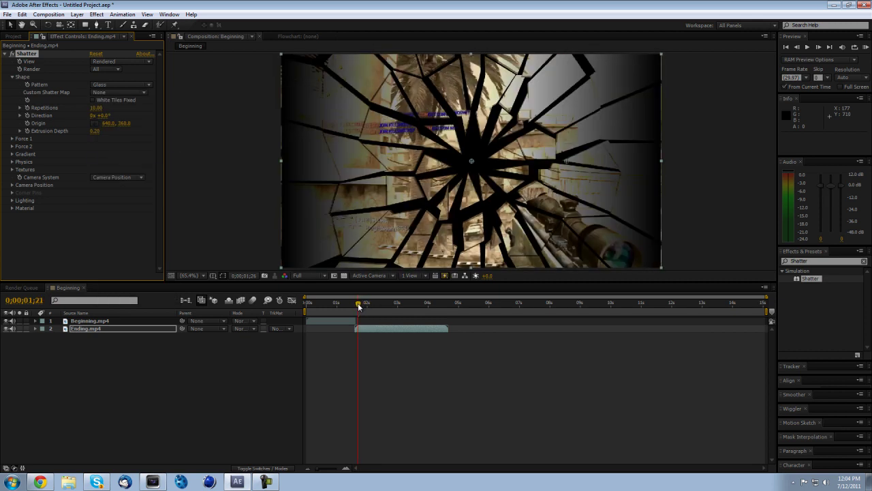
- Collapse the Gradient, Shape and other Shatter settings groups
click(18, 162)
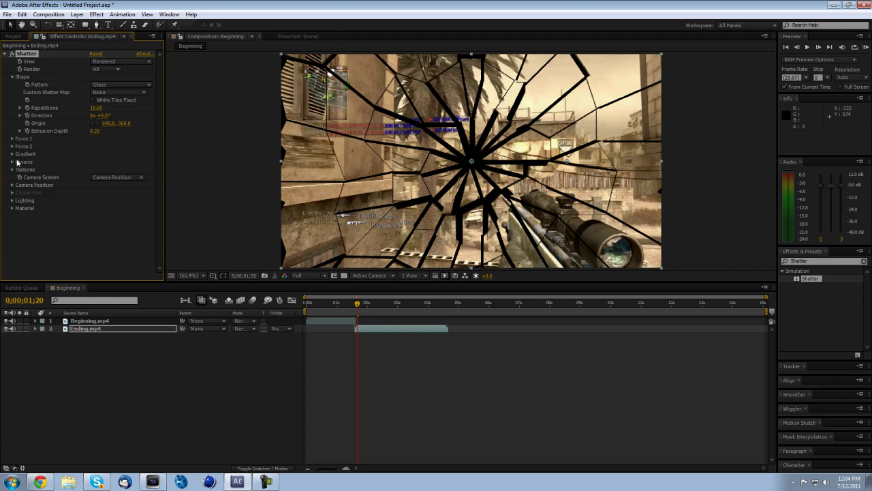
click(12, 155)
click(12, 155)
click(12, 76)
click(5, 53)
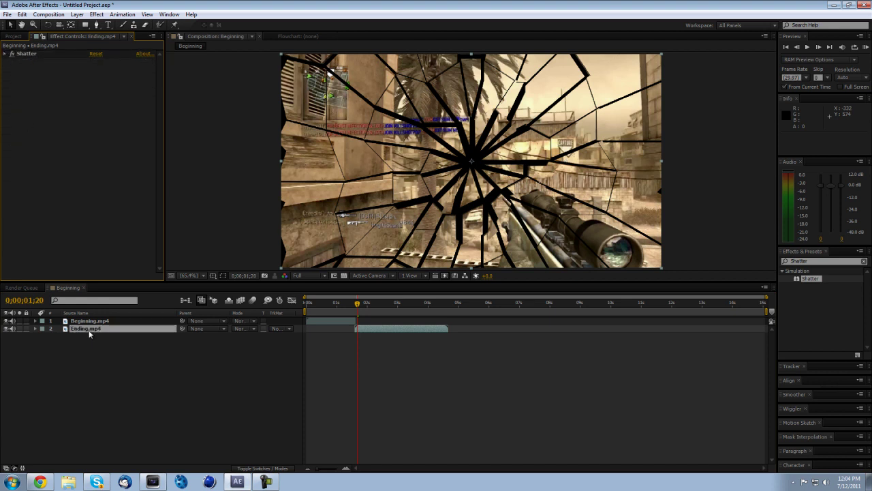
- Import impact fayde shot from Videos > Projects > Dualtage into the After Effects Project panel
mouse_move(354, 306)
mouse_down()
mouse_move(391, 308)
mouse_move(353, 307)
mouse_up()
click(69, 482)
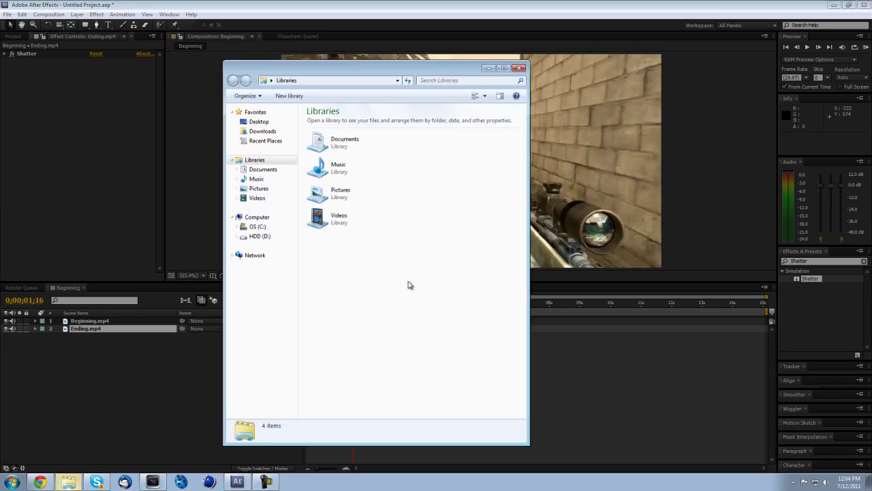
double_click(342, 225)
double_click(437, 310)
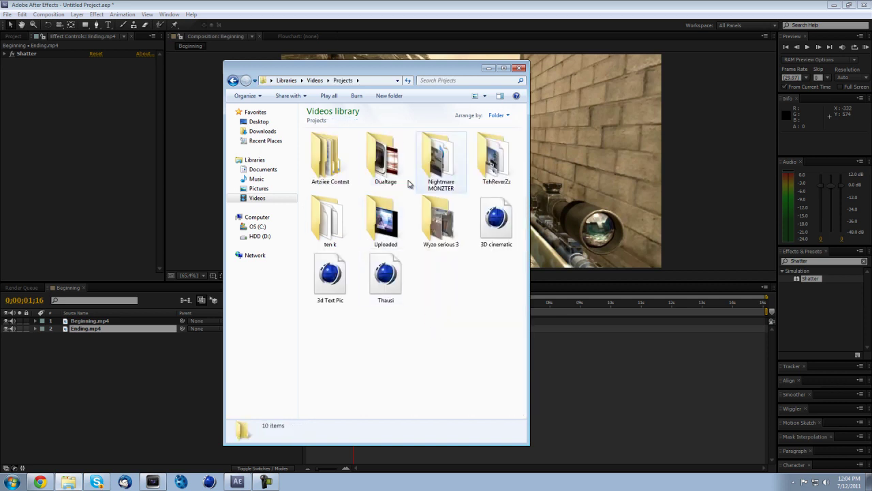
double_click(386, 161)
click(488, 222)
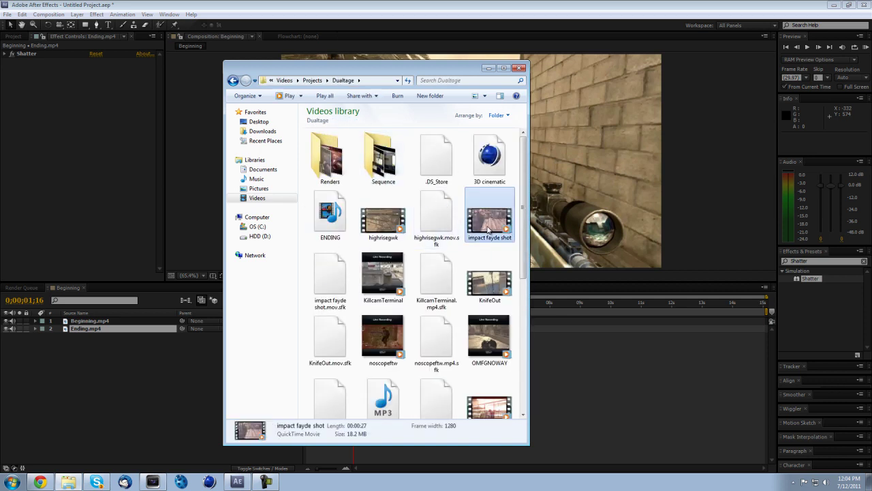
drag(402, 68, 633, 86)
drag(712, 237, 70, 163)
- Place impact fayde shot in the timeline as layer 3, beneath Ending
click(21, 39)
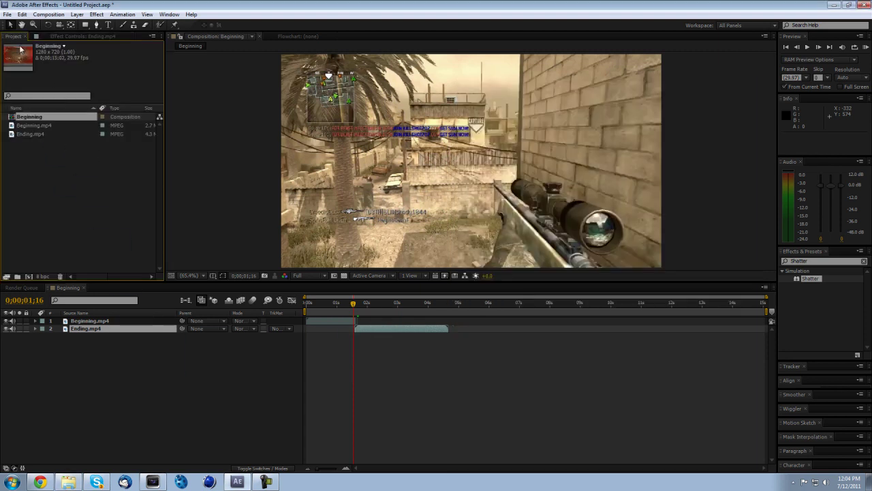
click(68, 481)
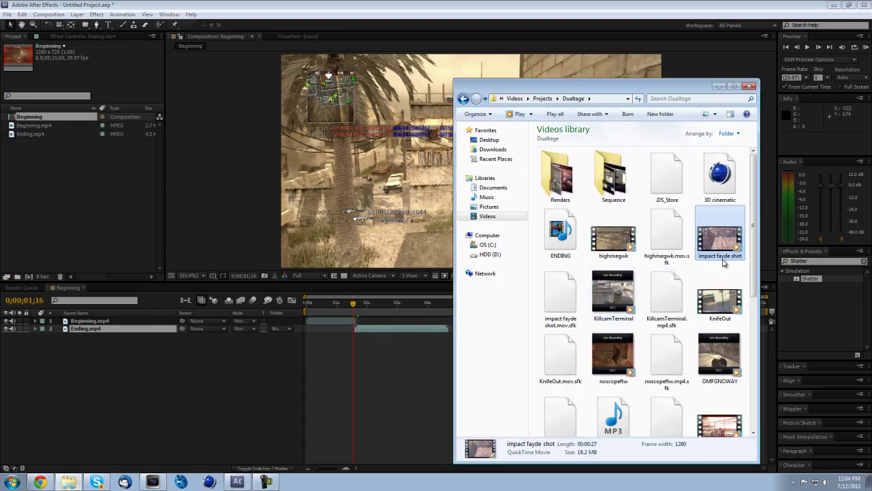
drag(722, 260, 128, 351)
drag(394, 340, 435, 335)
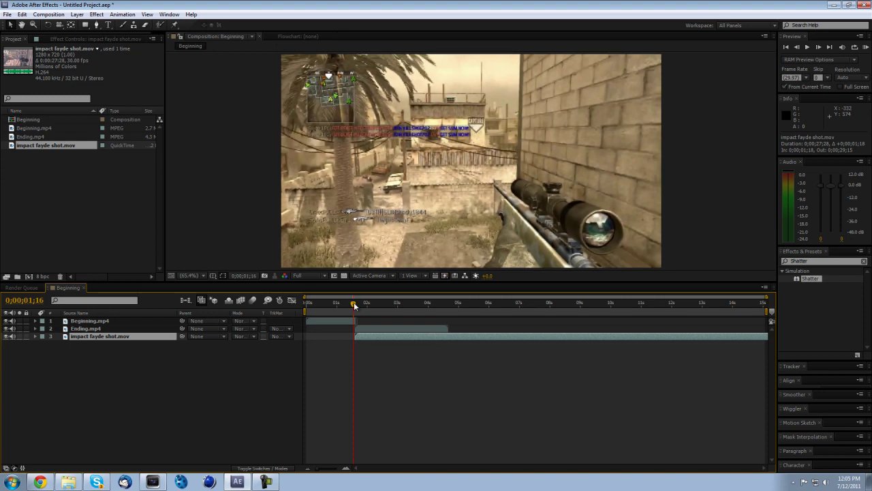
drag(354, 306, 391, 317)
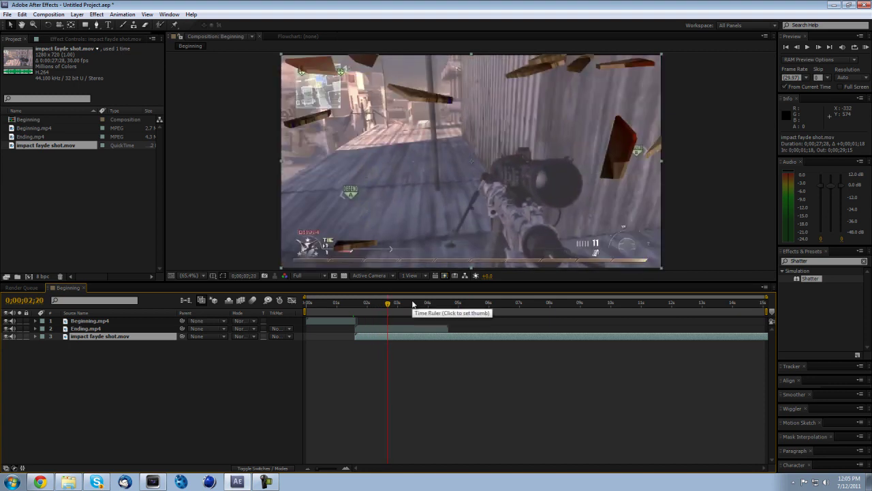
click(418, 304)
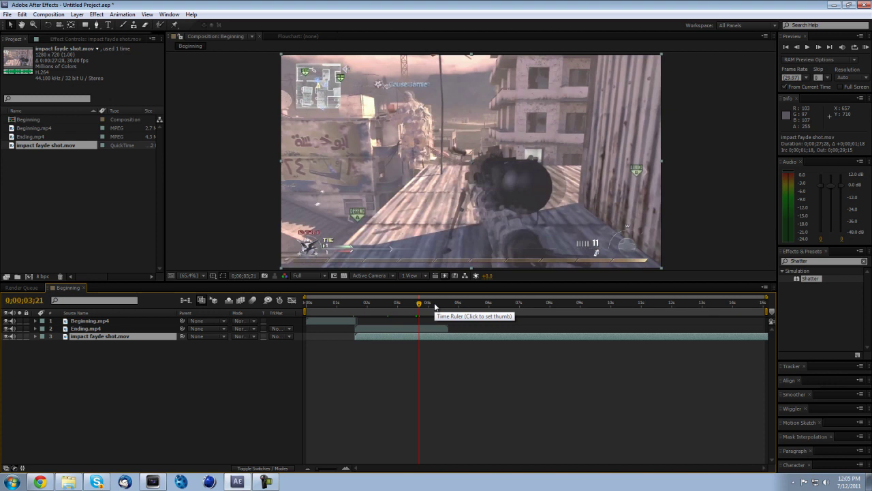
click(454, 305)
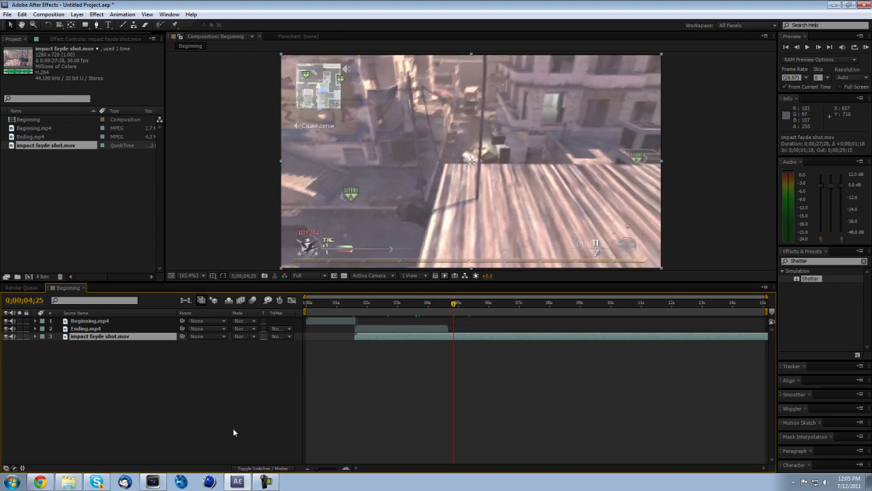
click(266, 482)
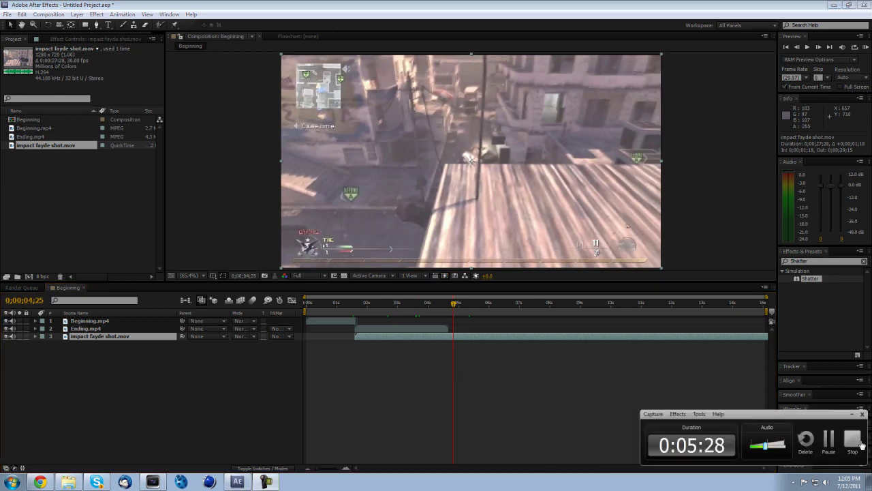